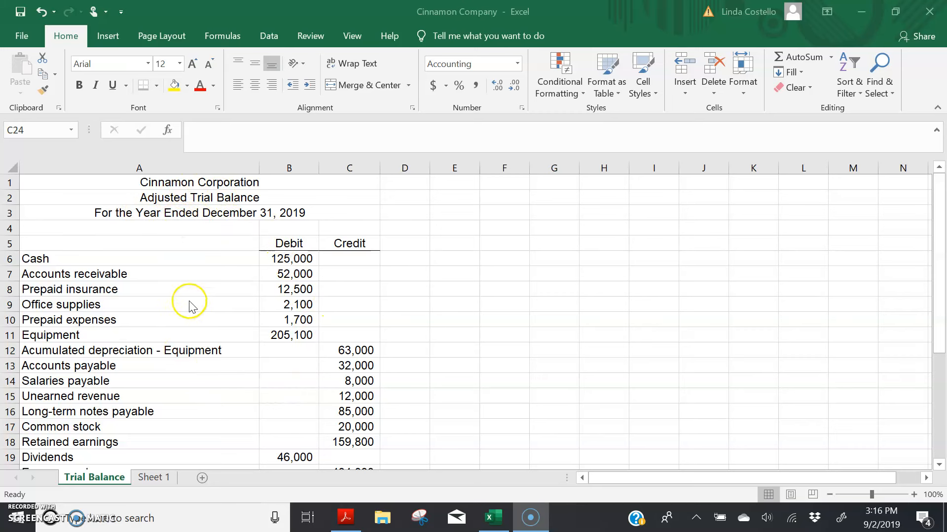
Review the sample income statement PDF in Acrobat Reader, and return to Excel to show Sheet 1 of the Cinnamon Company workbook.
left_click(346, 519)
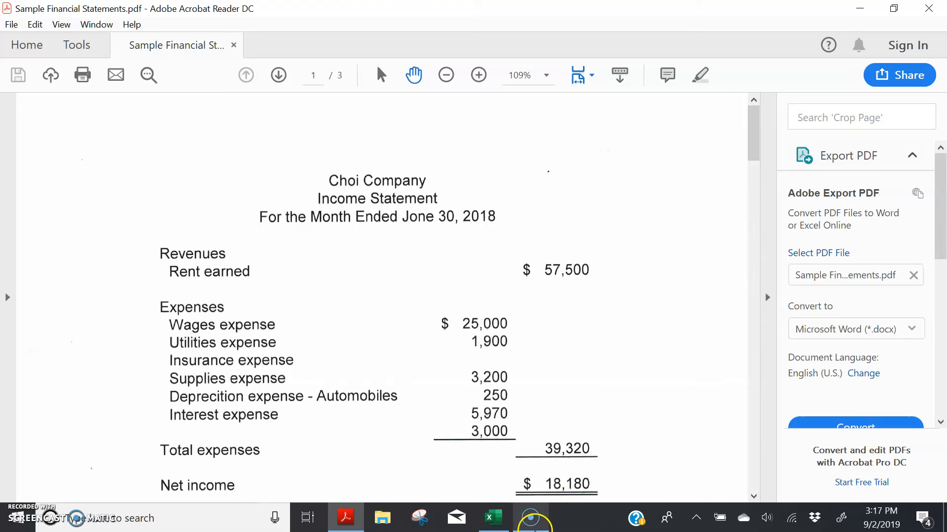
left_click(496, 518)
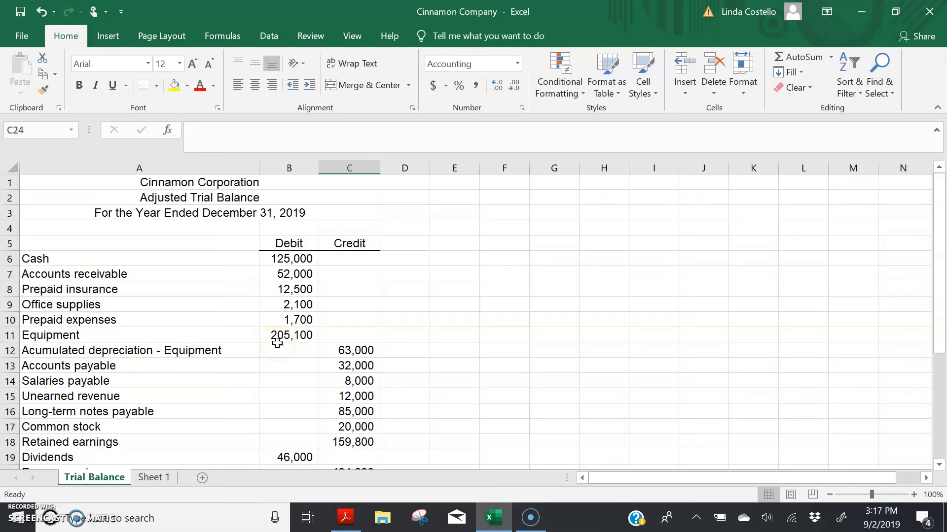
left_click(153, 477)
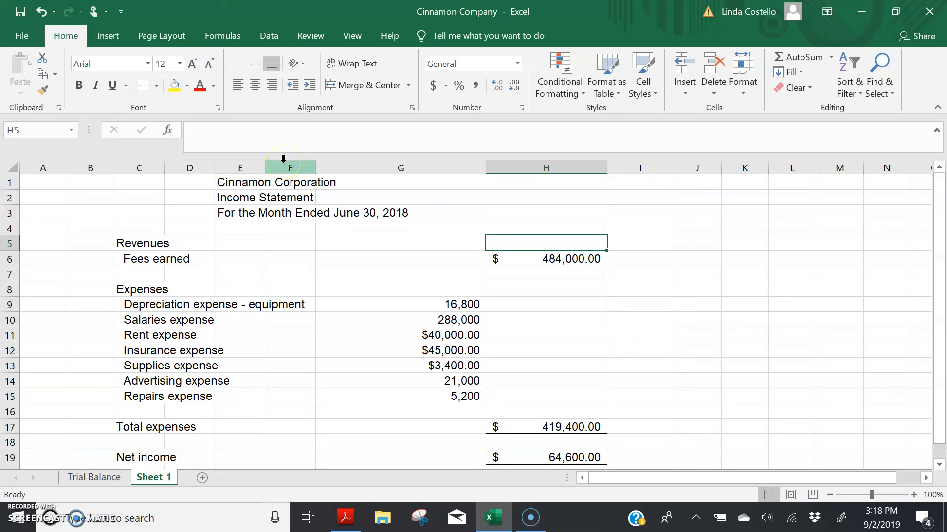
Move the three heading lines from E1:E3 to C1:C3 and delete the empty columns A and B.
left_click_drag(248, 182, 251, 216)
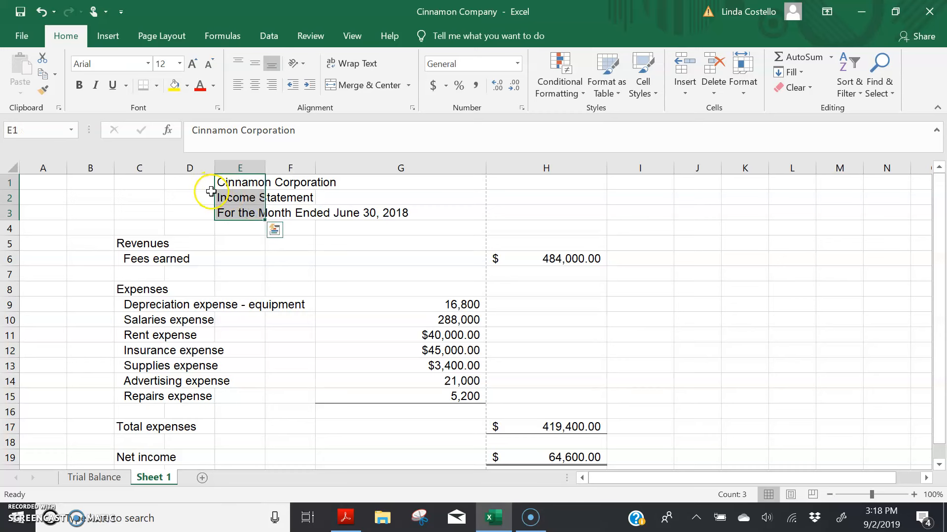
left_click_drag(213, 191, 152, 200)
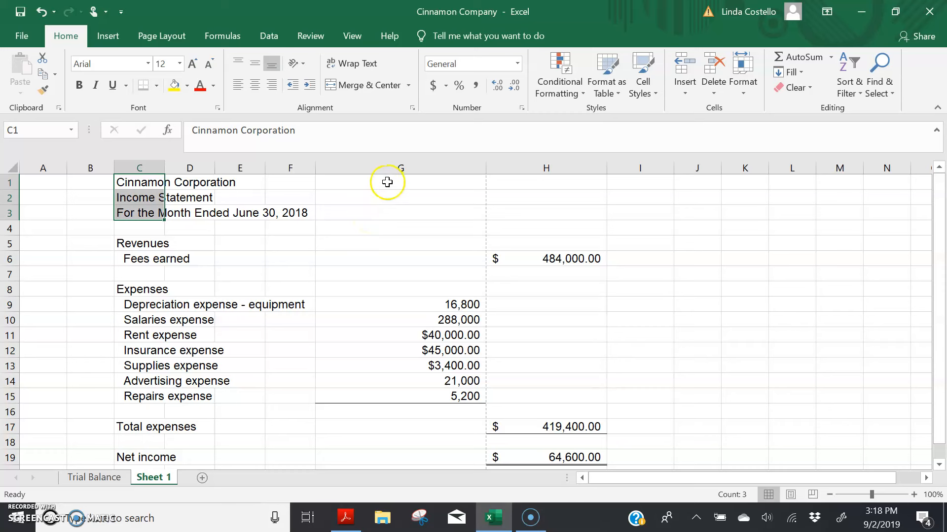
left_click_drag(49, 168, 105, 157)
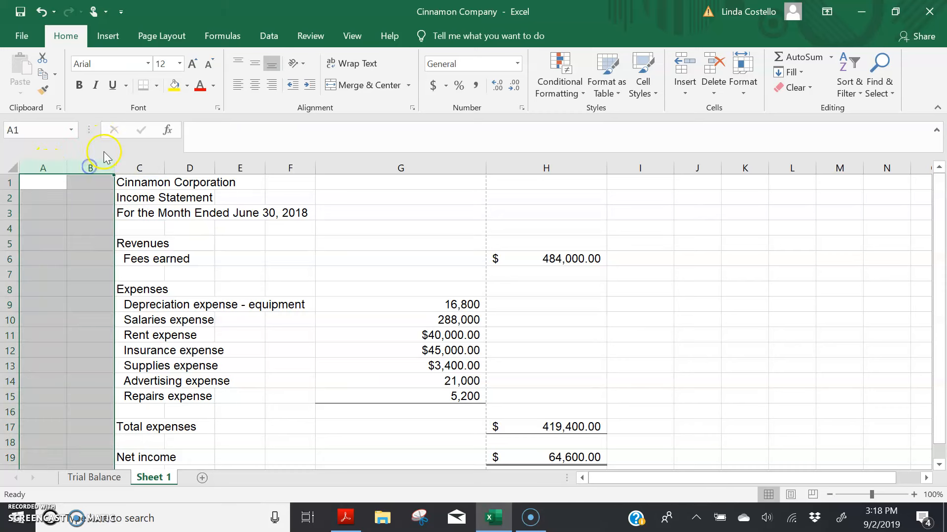
right_click(72, 207)
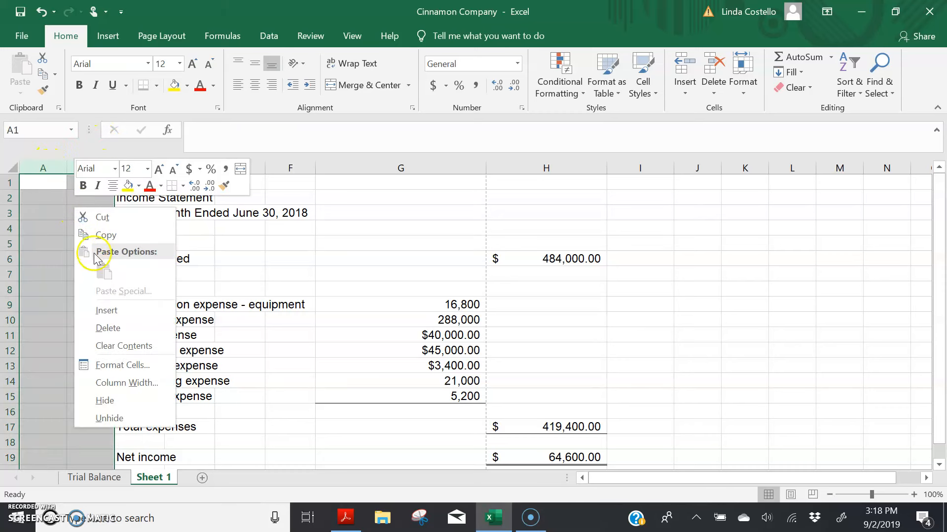
left_click(108, 328)
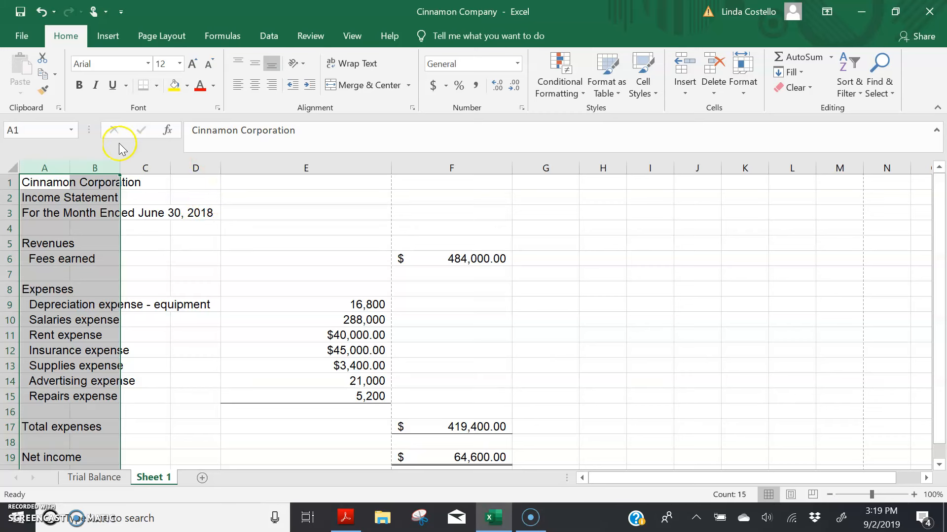
Delete the blank columns B through D between the account labels and the amounts.
left_click_drag(95, 167, 190, 166)
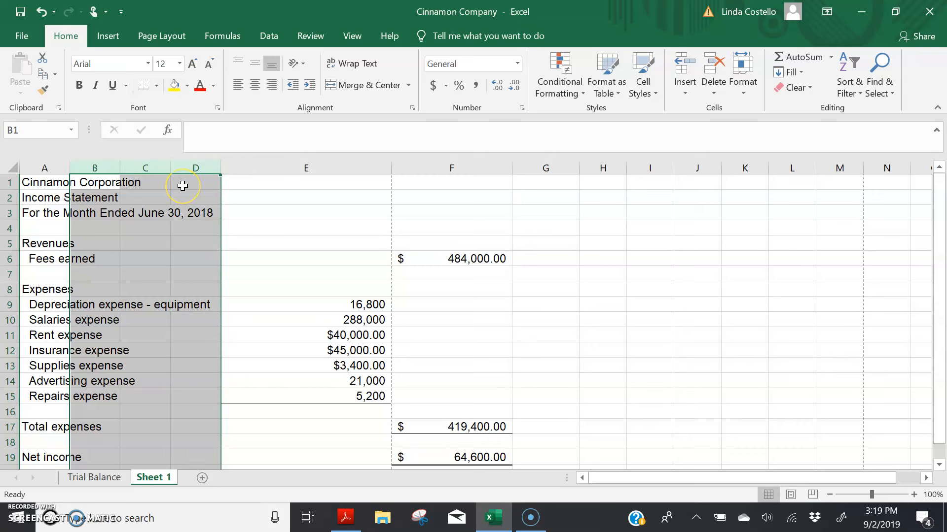
right_click(183, 186)
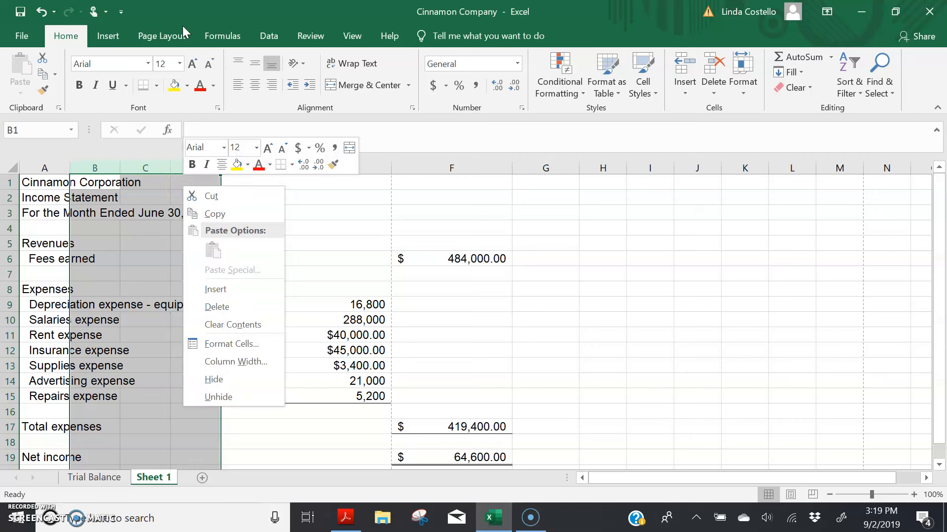
left_click(214, 306)
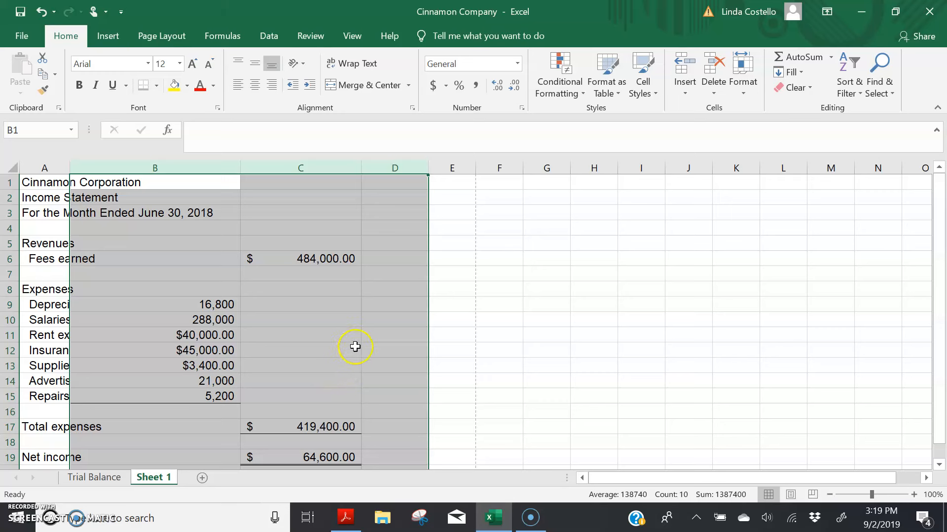
left_click(376, 337)
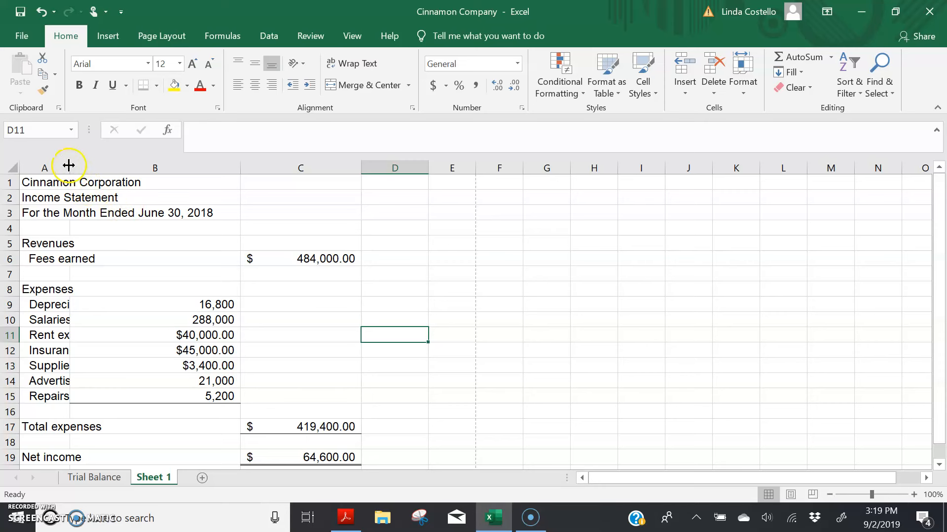
Widen column A to fit the account labels and narrow columns B and C to one equal width.
left_click_drag(69, 166, 238, 167)
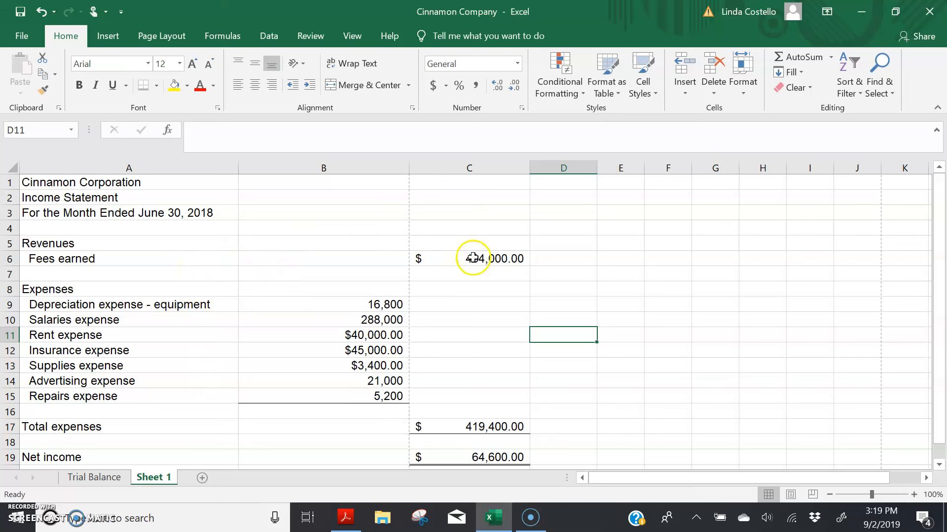
left_click_drag(345, 165, 479, 171)
left_click_drag(415, 171, 340, 169)
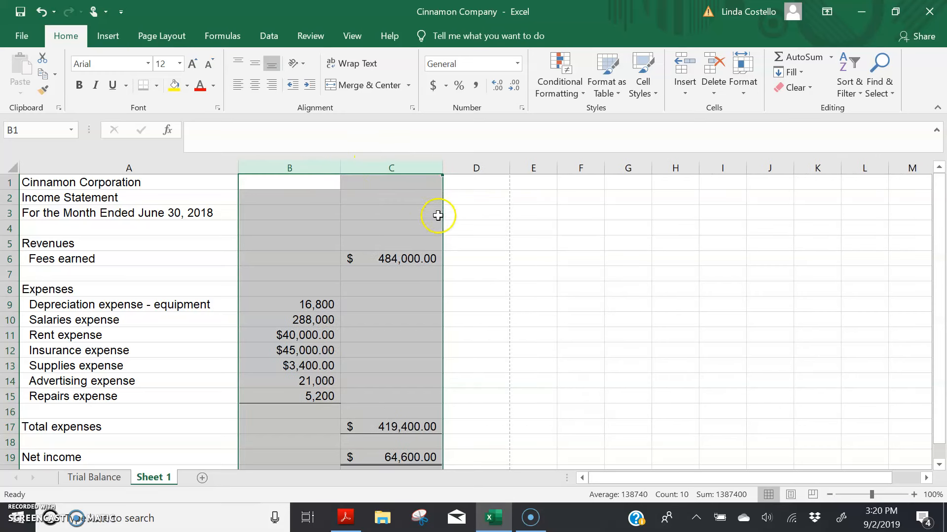
left_click(427, 259)
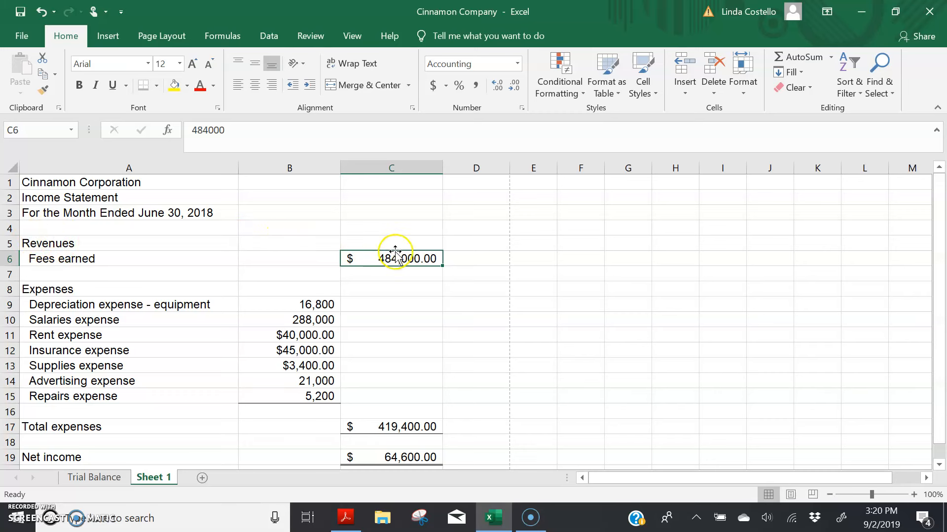
Merge and center each of the three heading lines across columns A to C in rows 1 to 3.
left_click_drag(24, 184, 362, 187)
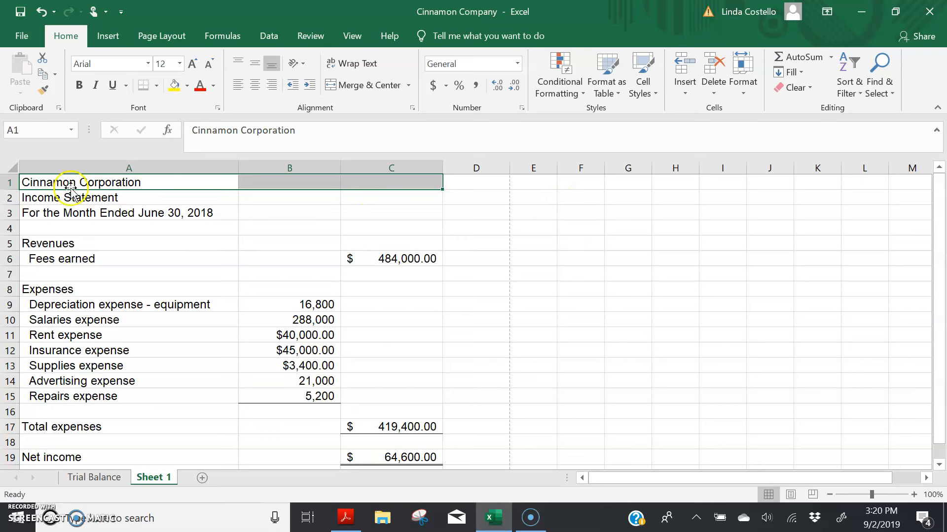
left_click(333, 87)
left_click_drag(27, 199, 389, 197)
left_click(333, 86)
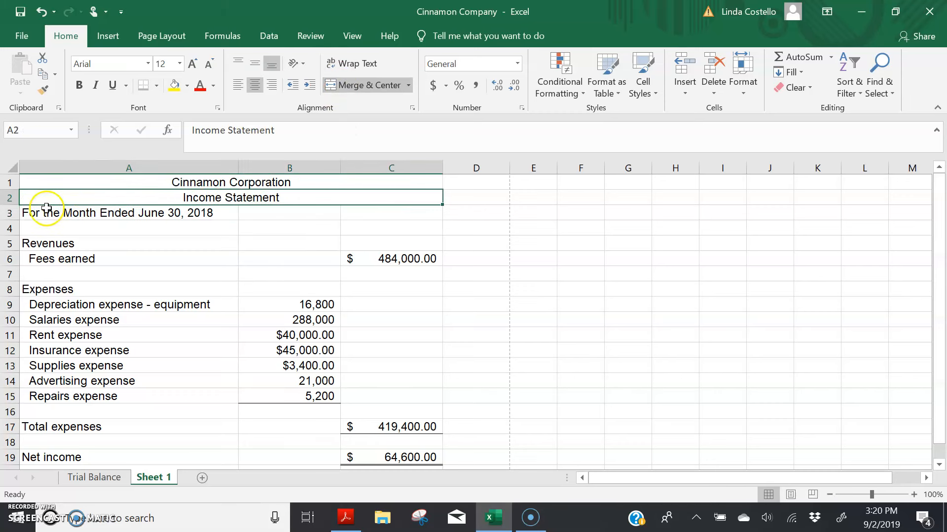
left_click_drag(28, 212, 388, 219)
left_click(333, 87)
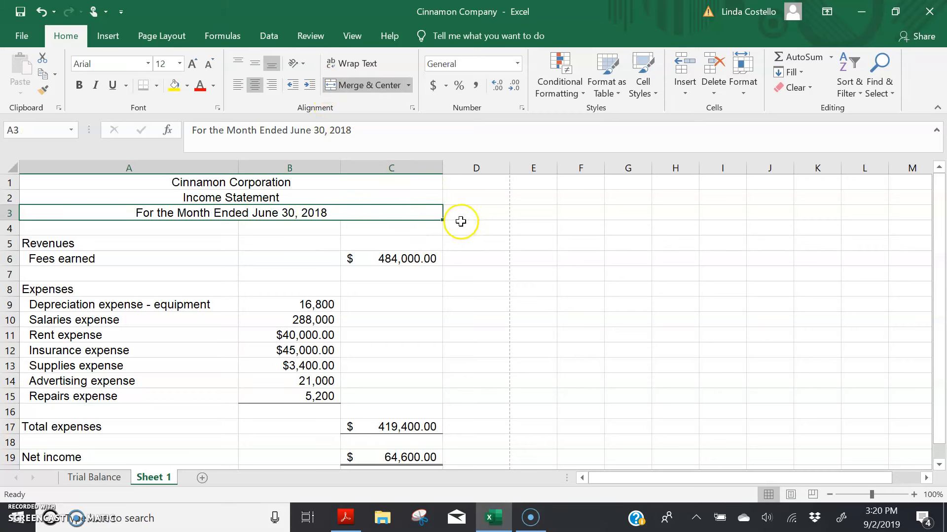
left_click(492, 215)
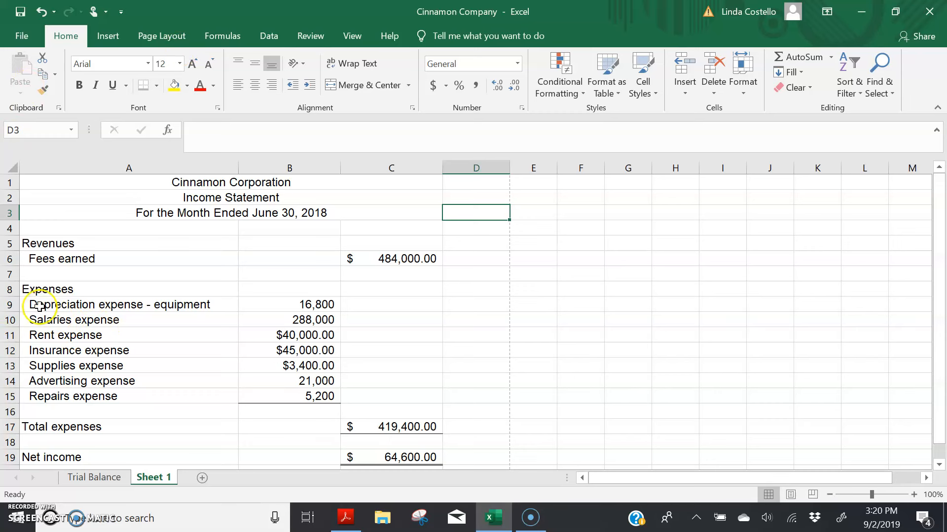
Try increasing and decreasing the indent of the expense labels in A9:A15, ending at one indent level.
left_click_drag(46, 306, 36, 396)
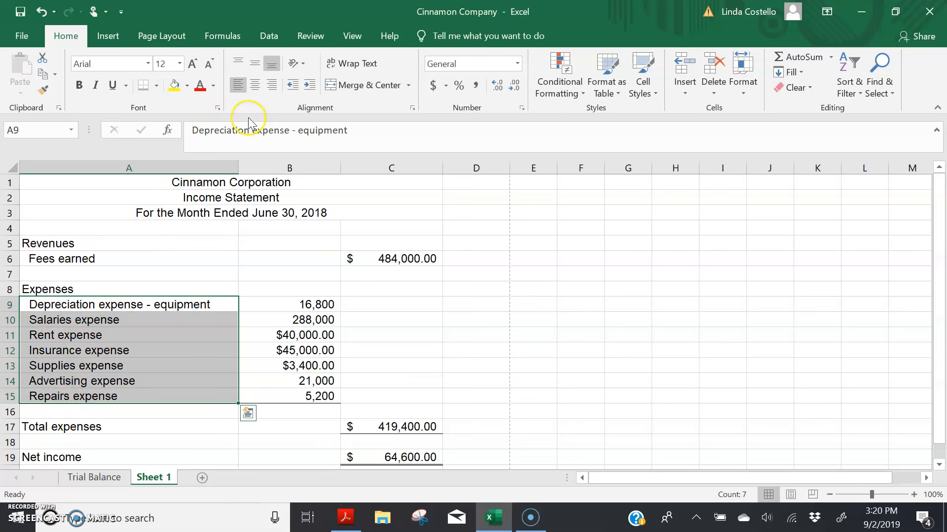
left_click(309, 86)
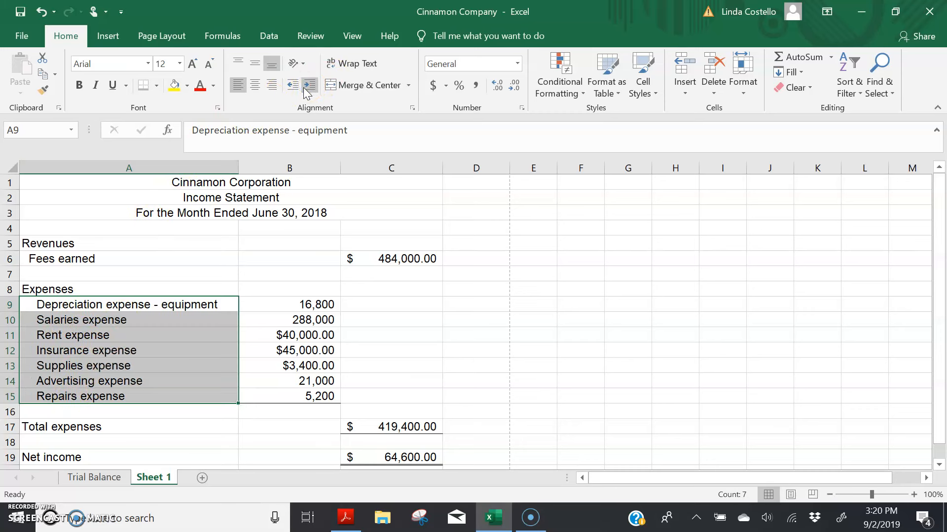
left_click(292, 85)
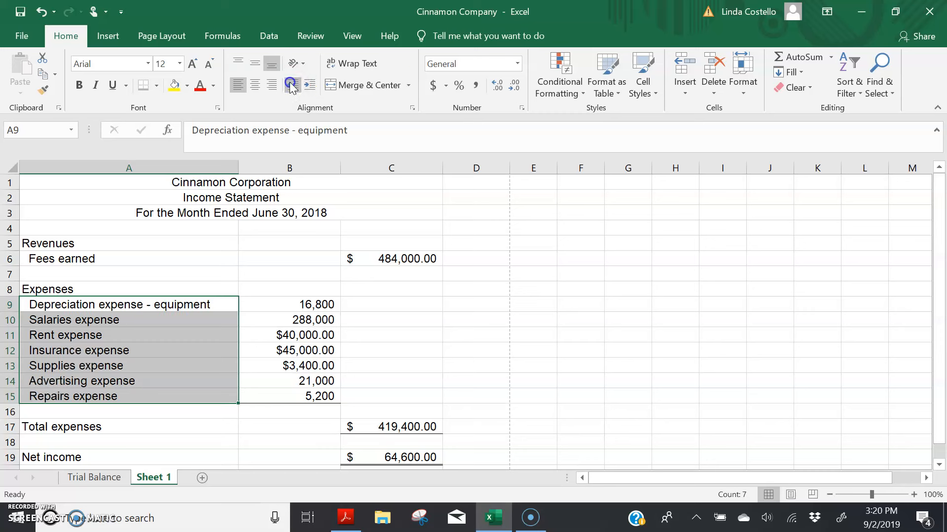
left_click(293, 86)
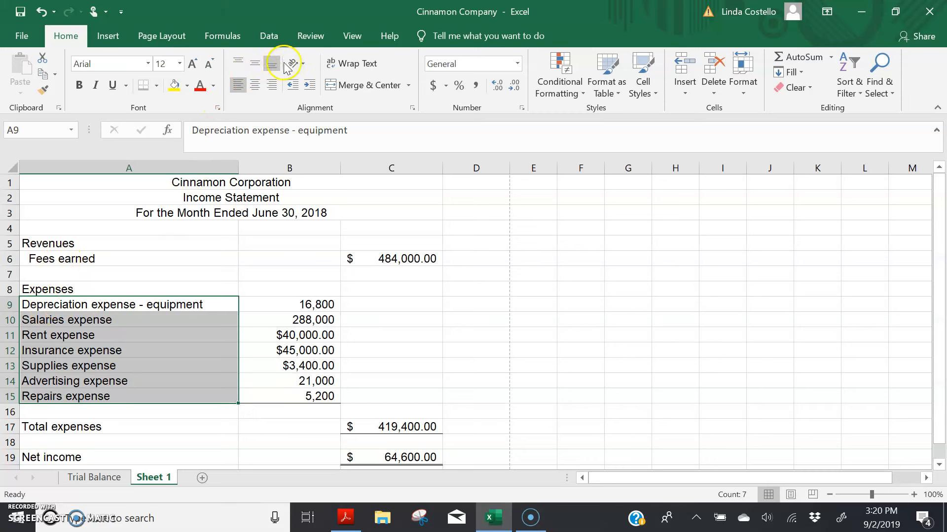
left_click(308, 86)
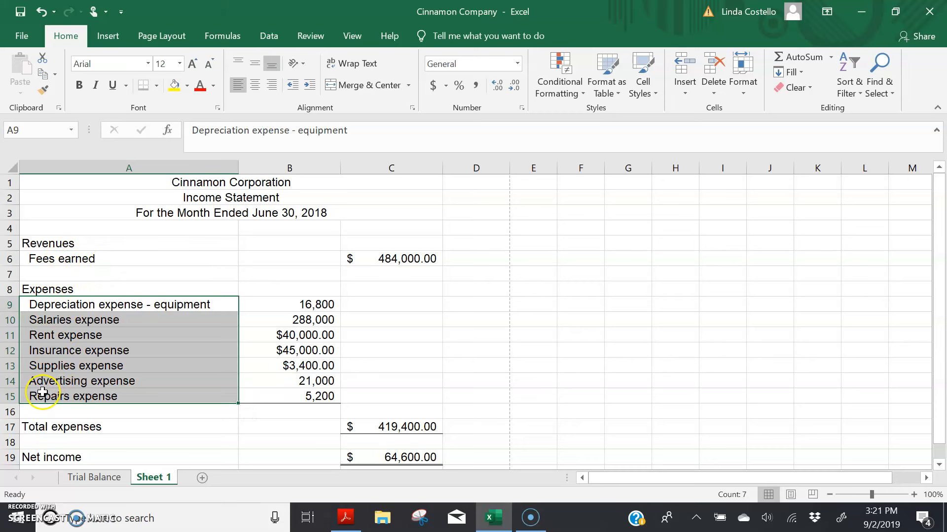
left_click(440, 303)
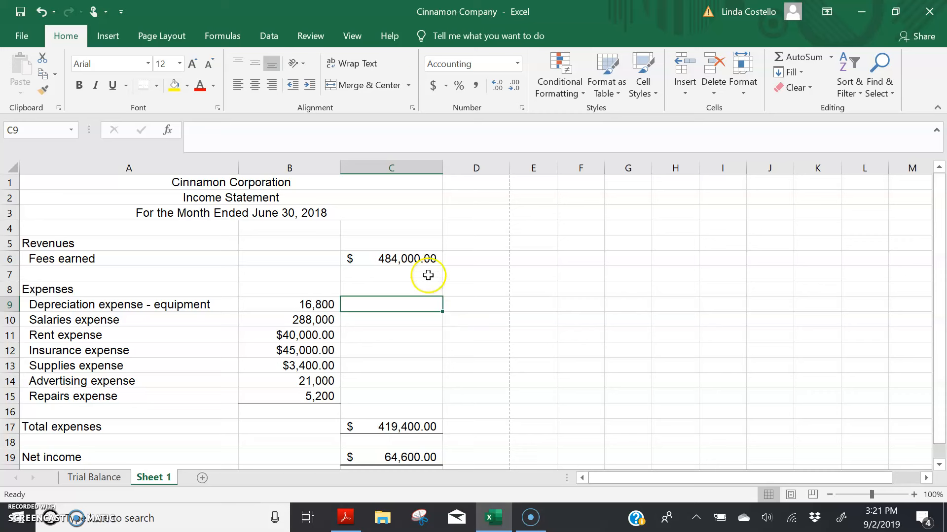
Format the merged date heading in row 3 as Accounting with 0 decimal places and no currency symbol.
left_click(302, 169)
left_click_drag(302, 169, 382, 170)
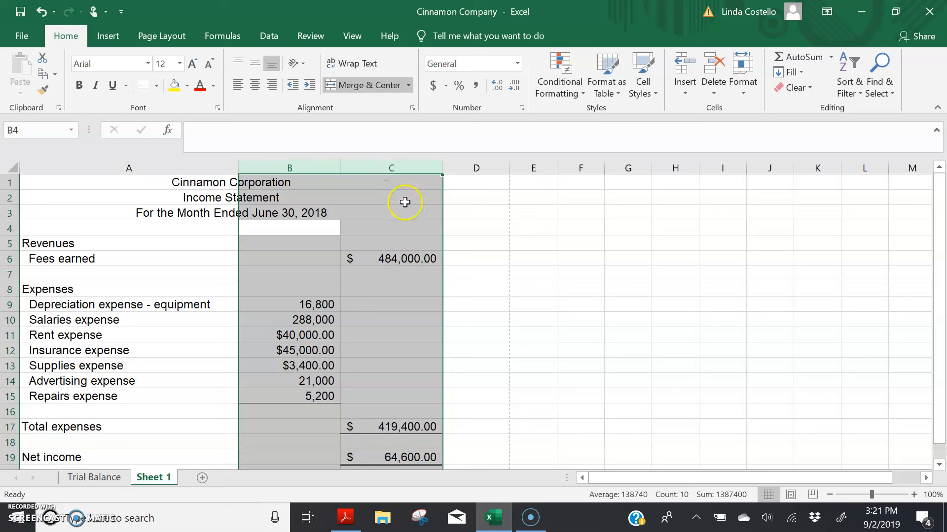
left_click(372, 206)
right_click(373, 207)
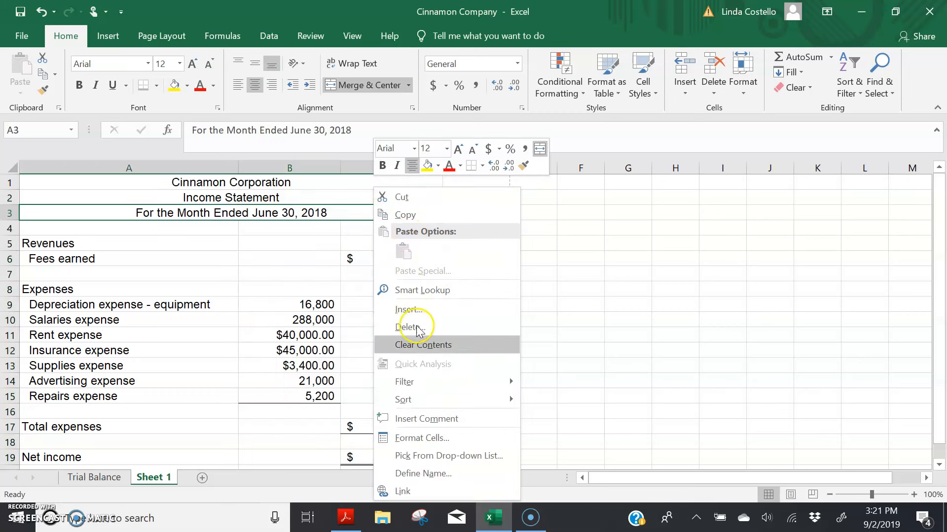
left_click(422, 438)
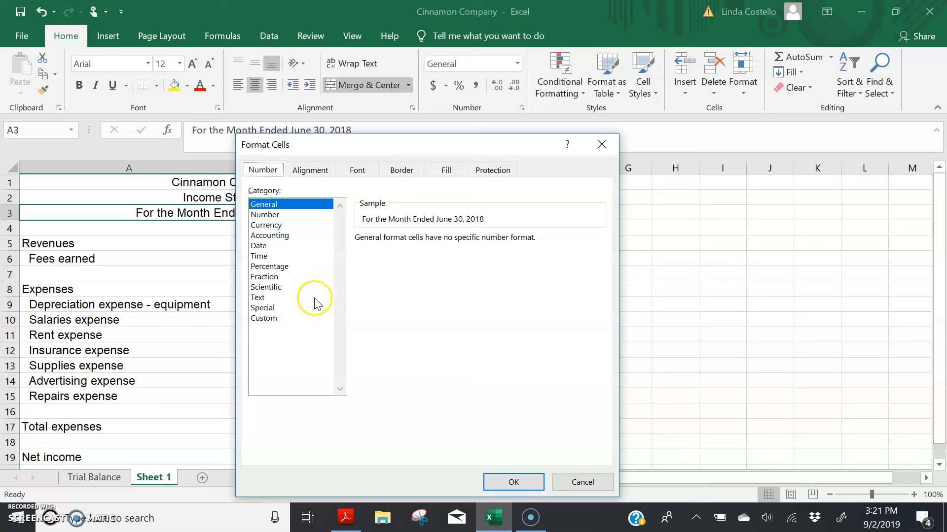
left_click(274, 236)
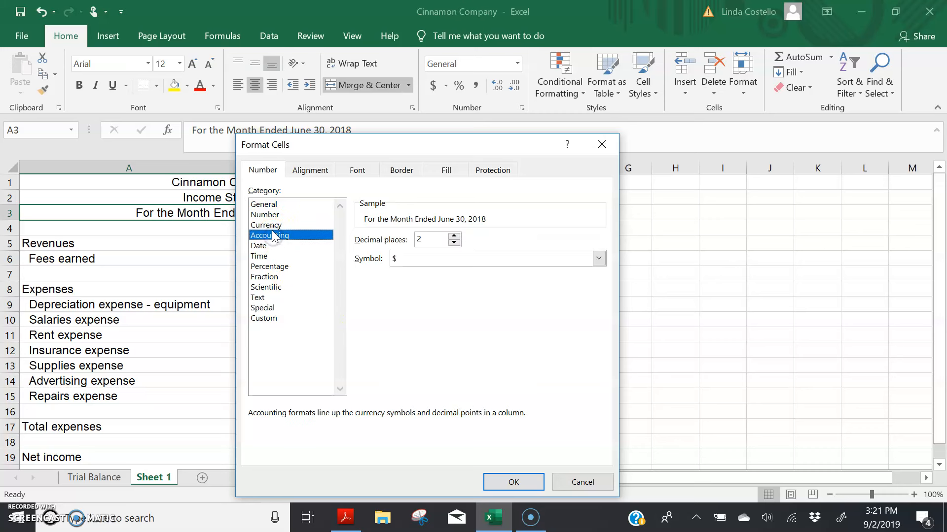
left_click(311, 237)
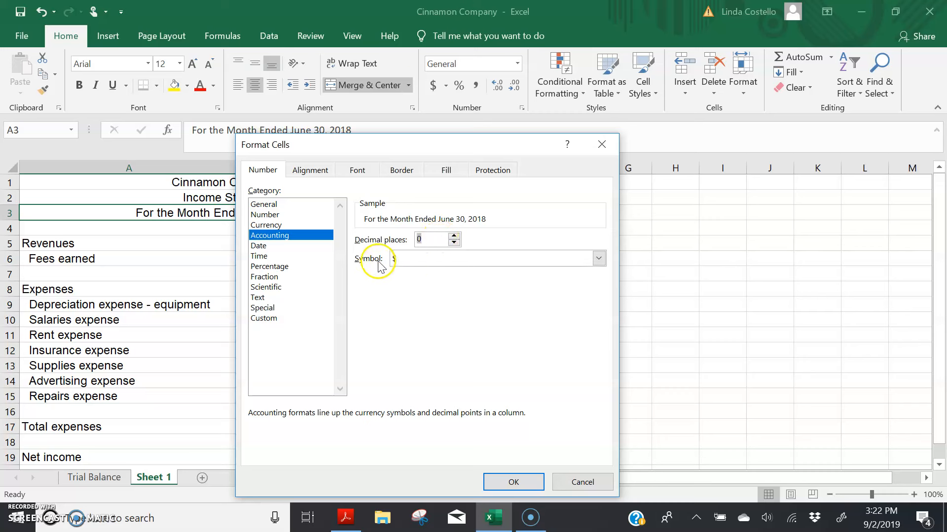
left_click(599, 259)
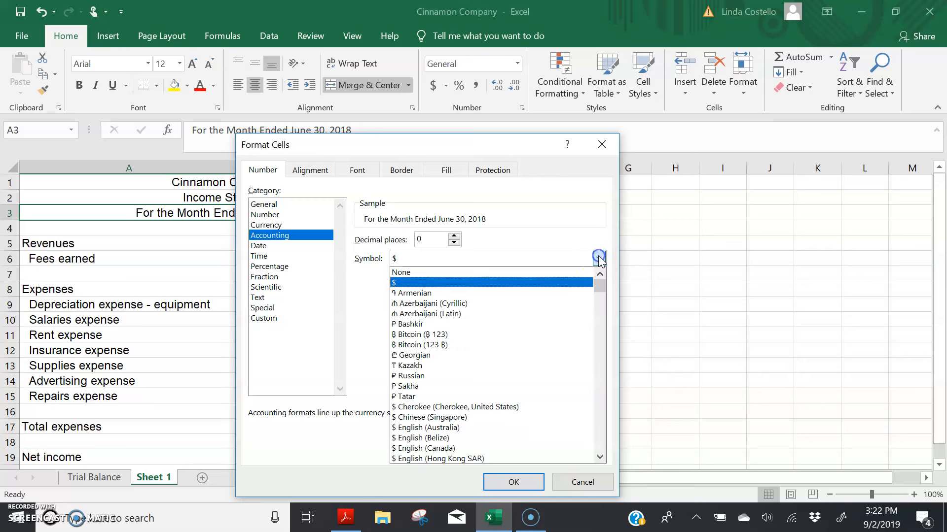
left_click(418, 275)
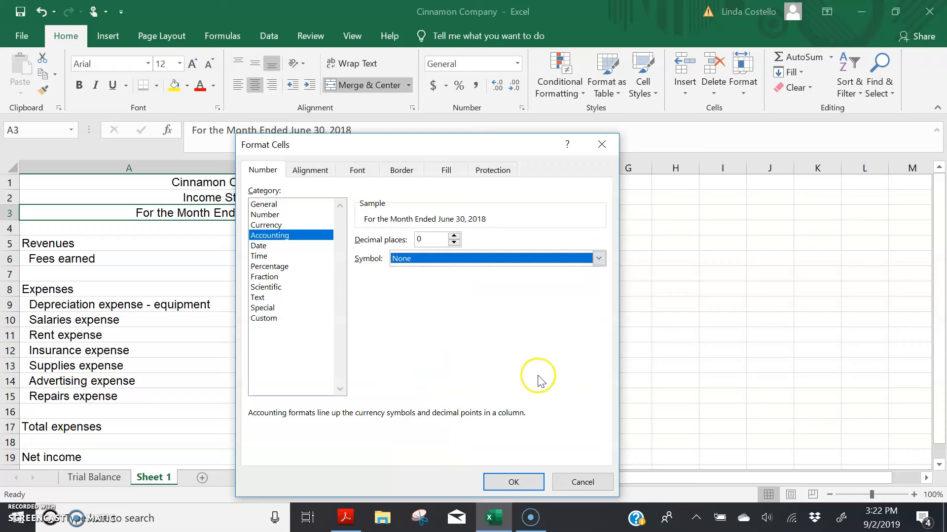
left_click(513, 482)
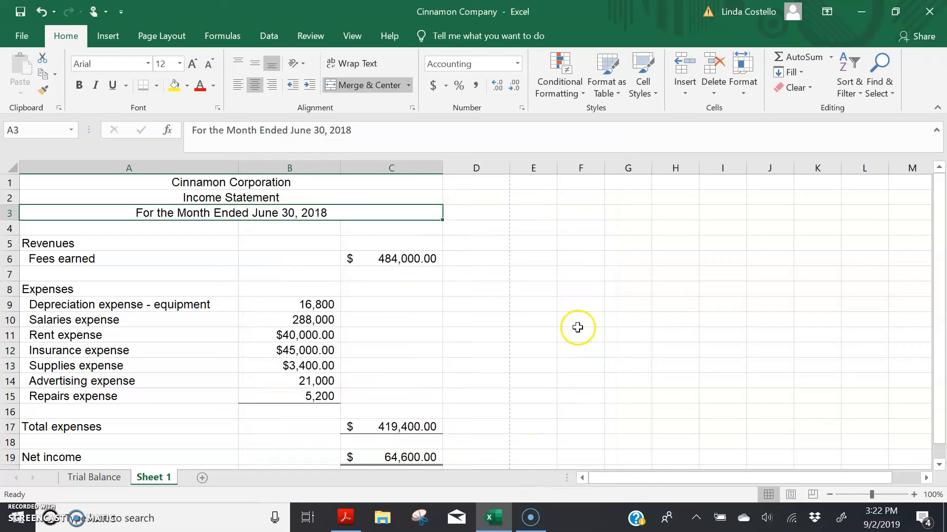
Format columns B and C as Accounting with 0 decimal places and no currency symbol.
left_click_drag(278, 166, 419, 192)
right_click(370, 301)
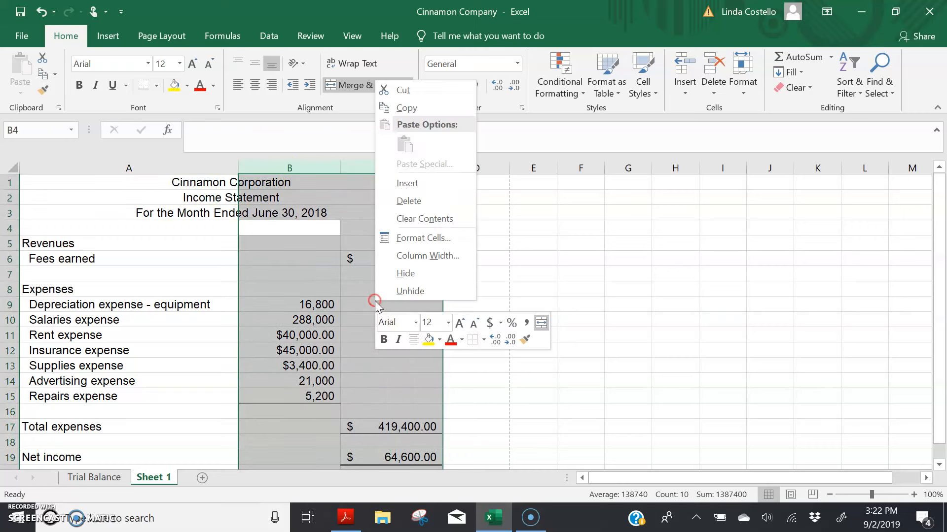
left_click(417, 238)
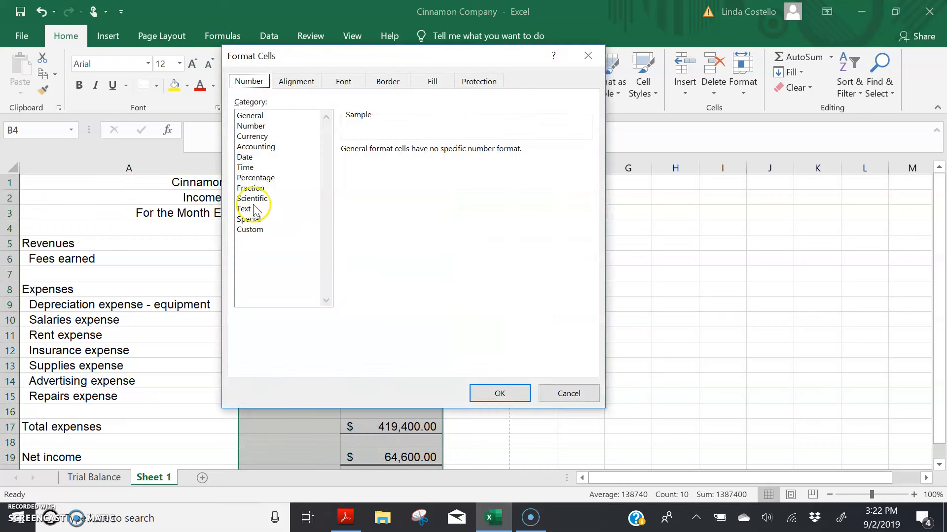
left_click(257, 147)
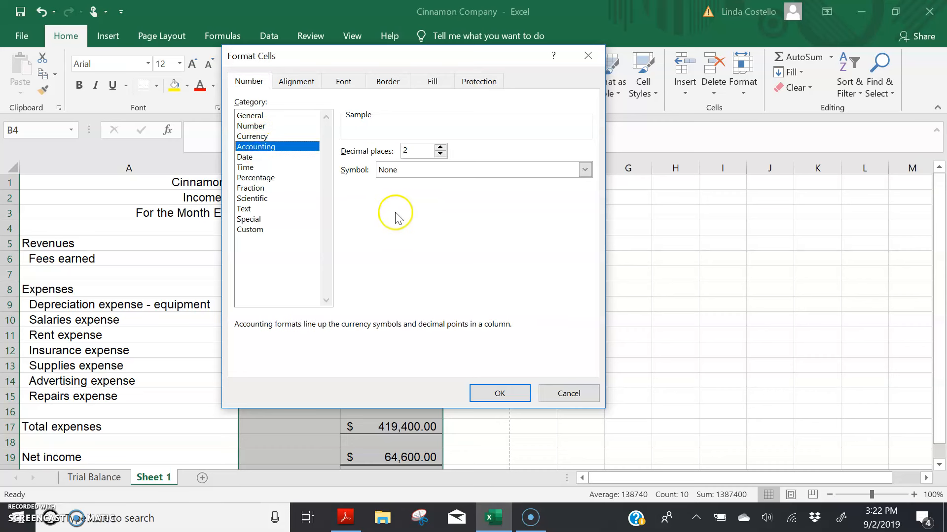
left_click(439, 154)
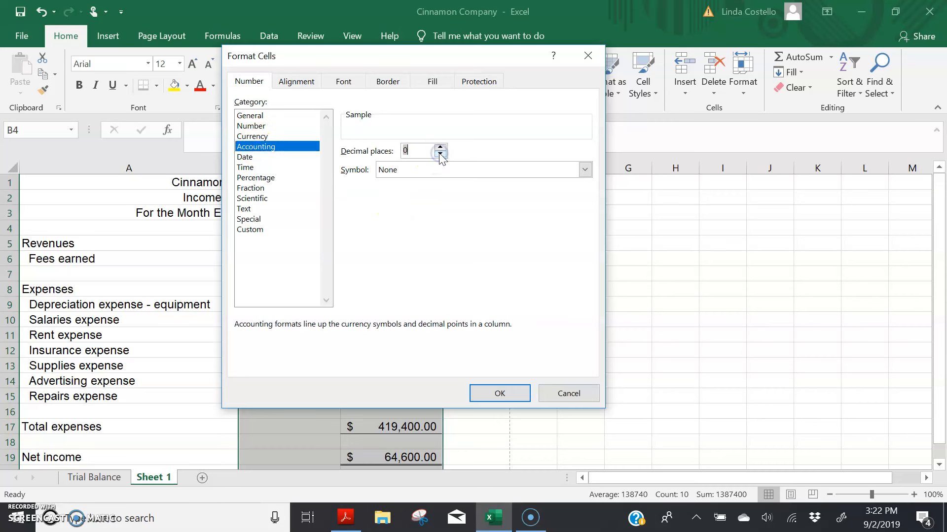
left_click(493, 392)
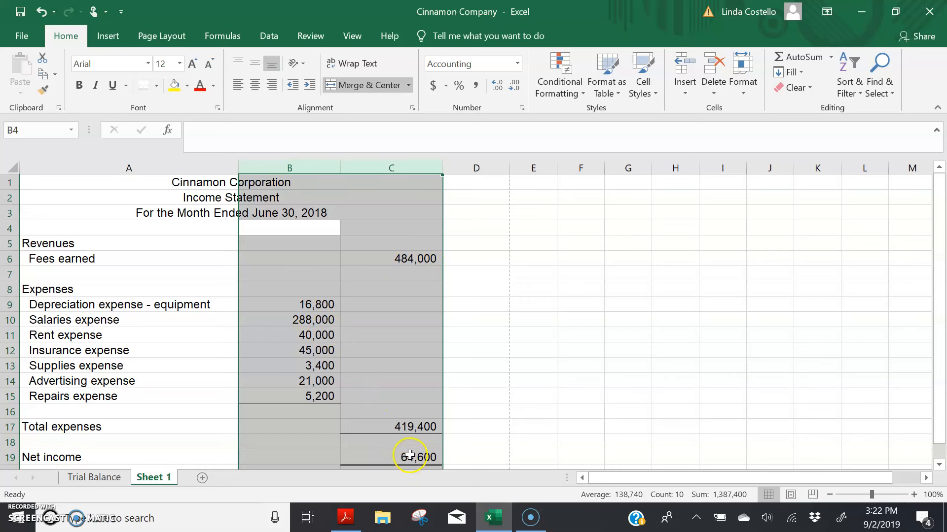
left_click(628, 349)
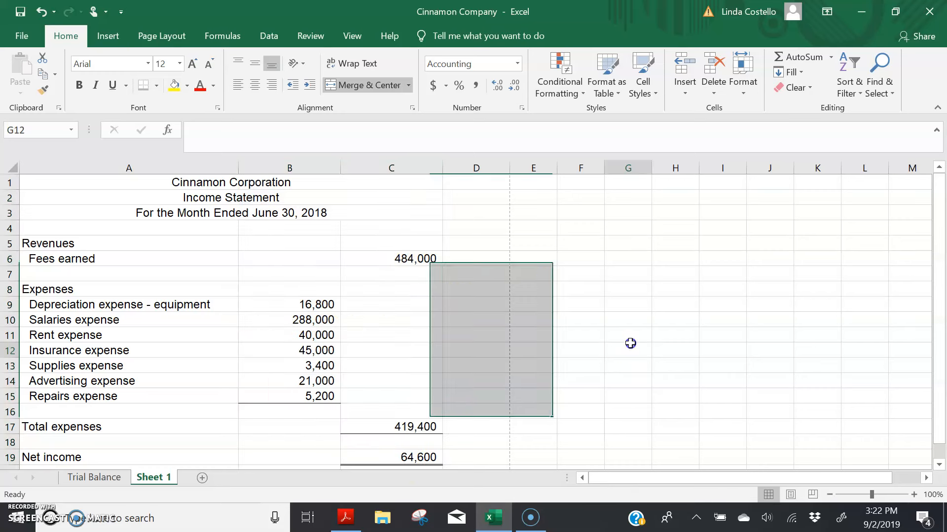
Add the $ accounting symbol to the fees earned, depreciation expense and net income amounts in C6, B9 and C19.
left_click(427, 258)
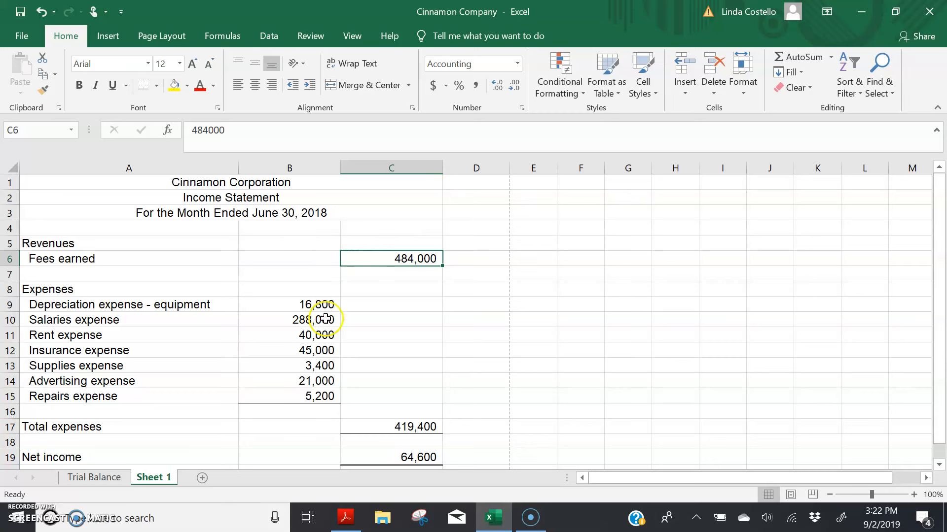
left_click(316, 304, "ctrl")
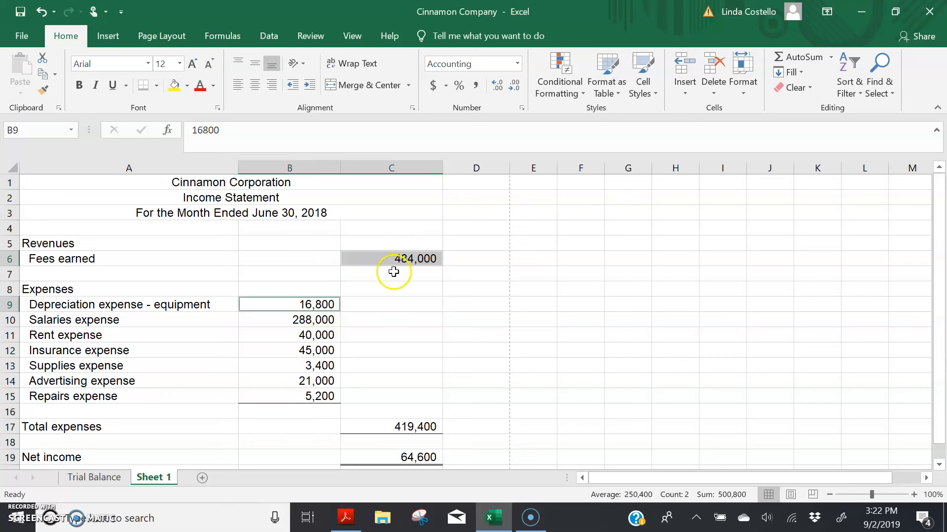
left_click(418, 457, "ctrl")
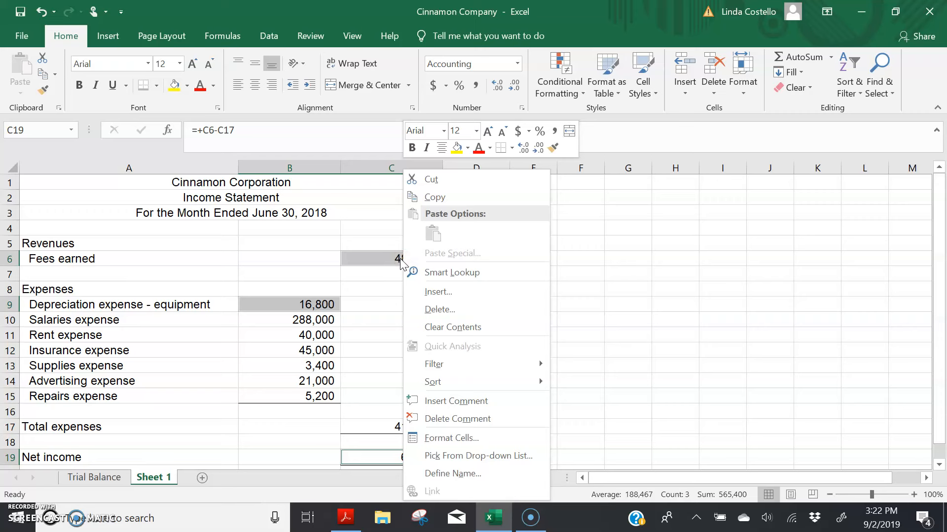
left_click(466, 441)
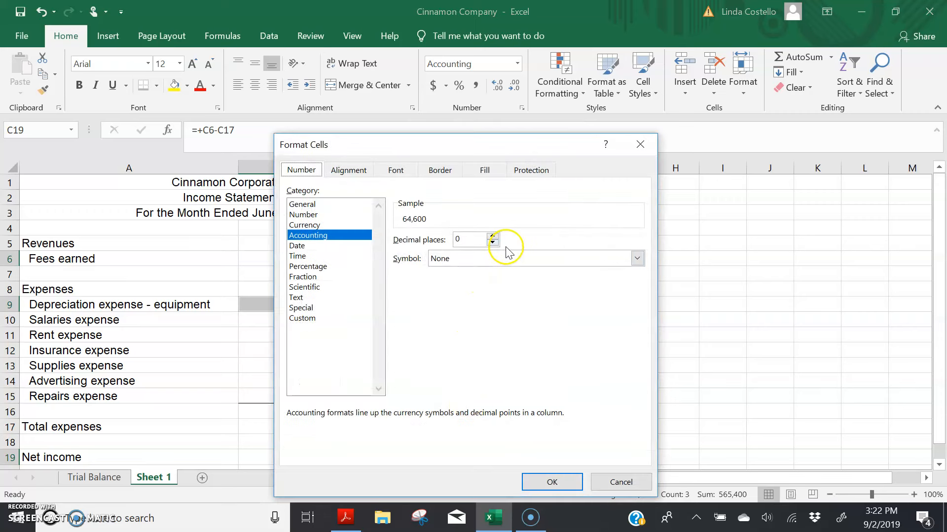
left_click(637, 259)
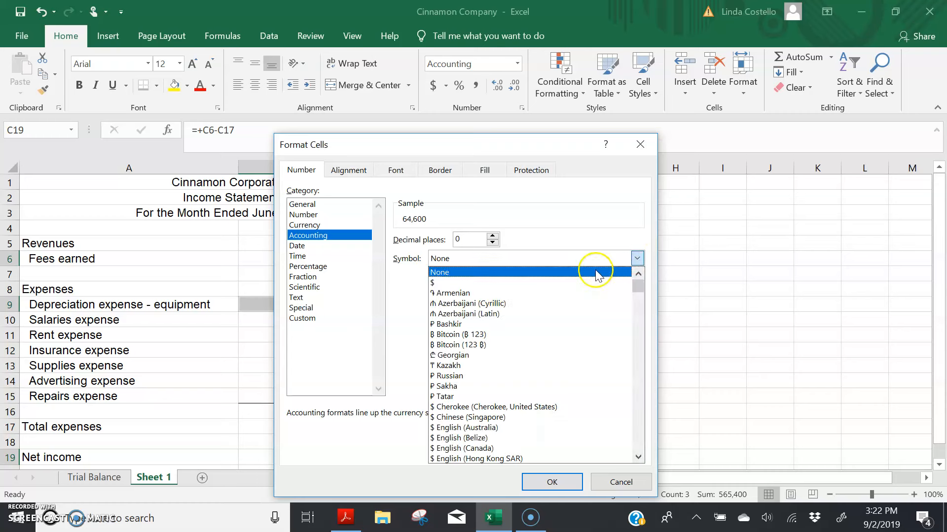
left_click(477, 283)
left_click(551, 482)
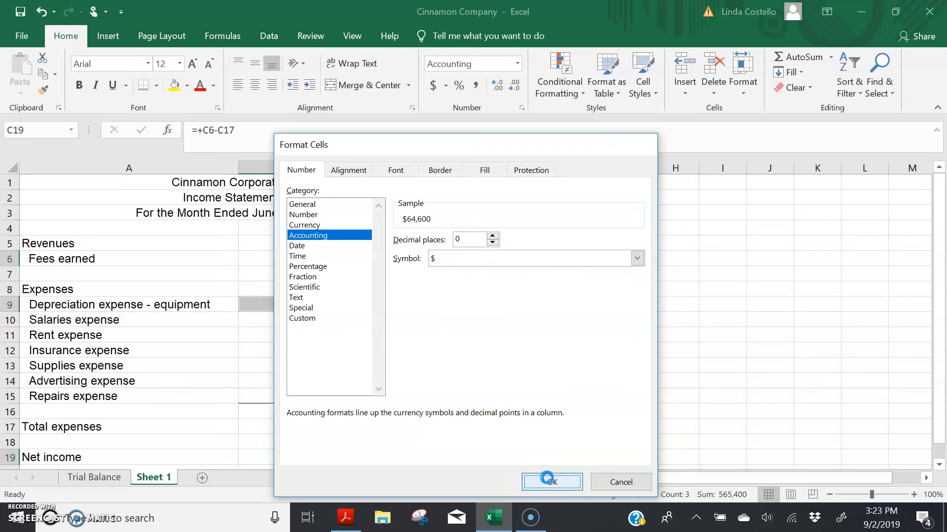
left_click_drag(533, 243, 562, 241)
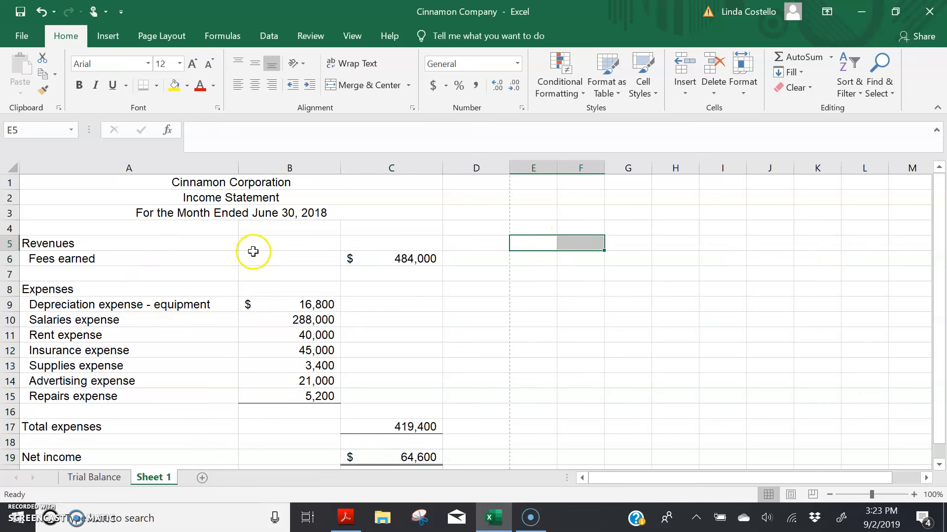
Narrow columns B and C together to one equal width that still fits the amounts.
left_click_drag(258, 243, 398, 466)
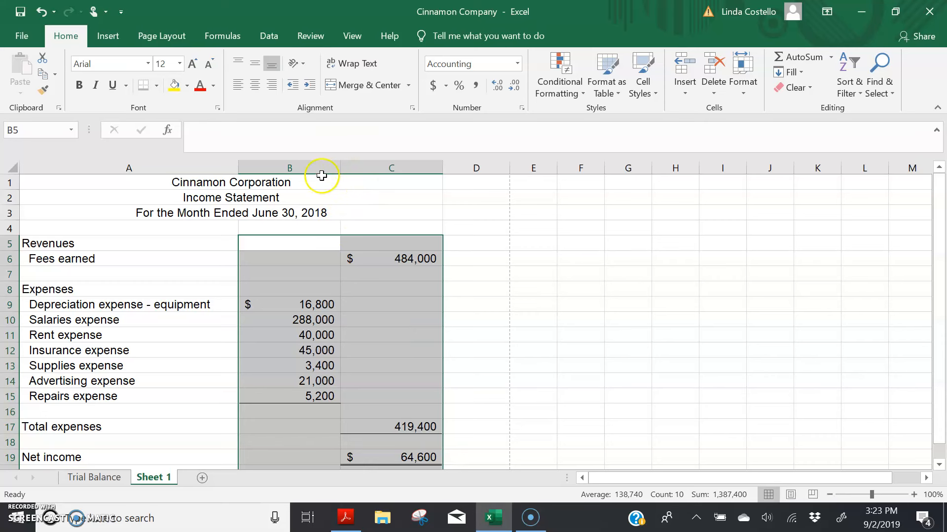
left_click_drag(318, 168, 402, 169)
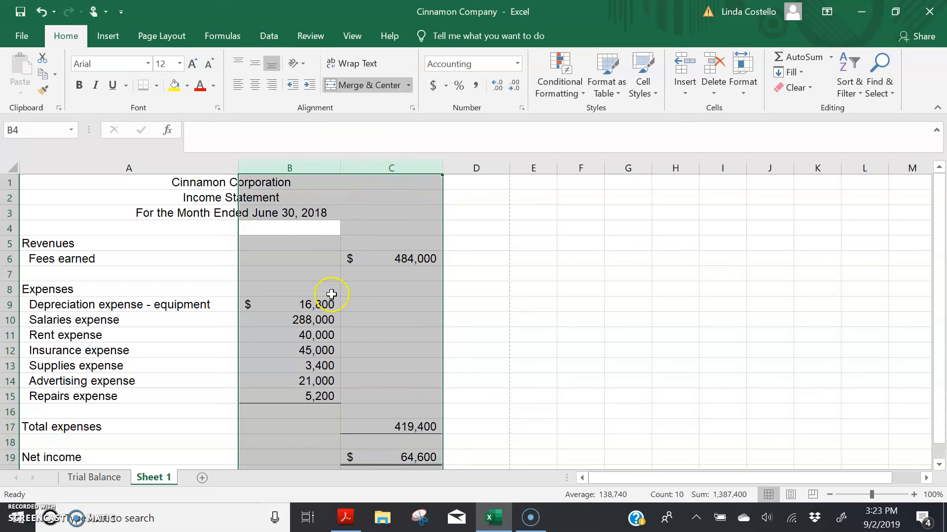
left_click(594, 318)
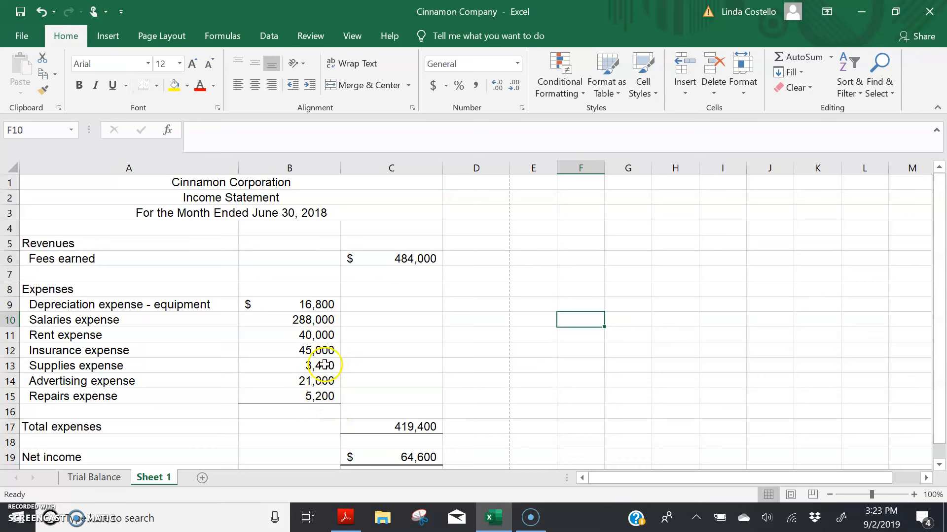
mouse_move(309, 159)
left_mouse_down()
mouse_move(397, 165)
mouse_move(318, 168)
left_mouse_up()
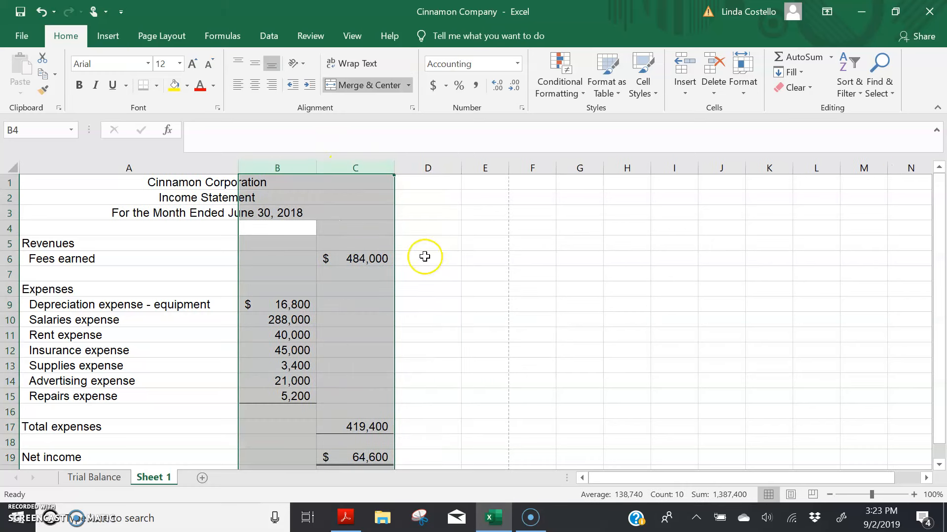
left_click(451, 288)
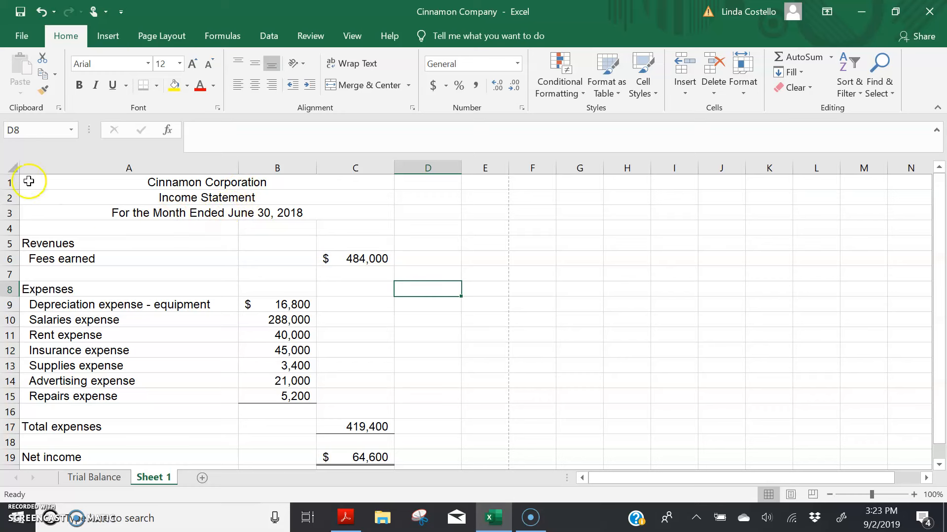
Change the font of the entire sheet to Calibri, size 14.
left_click(10, 168)
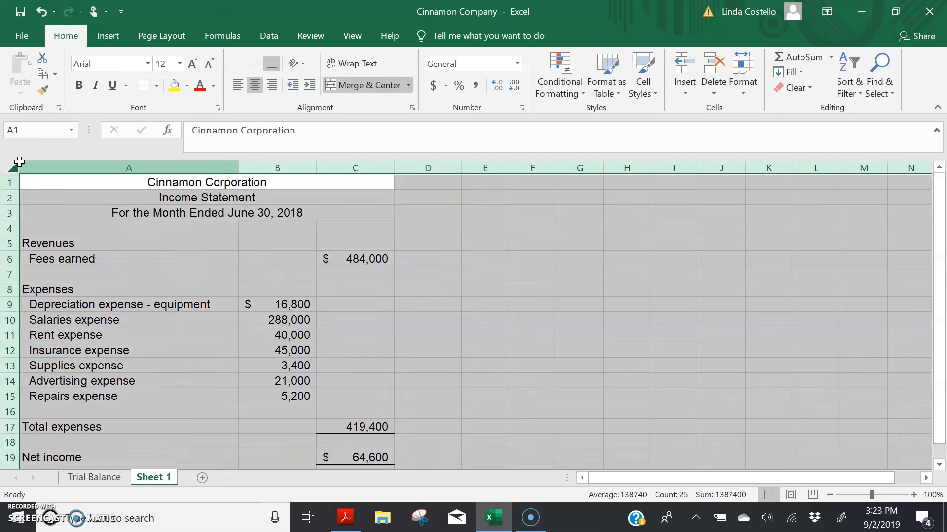
left_click(147, 64)
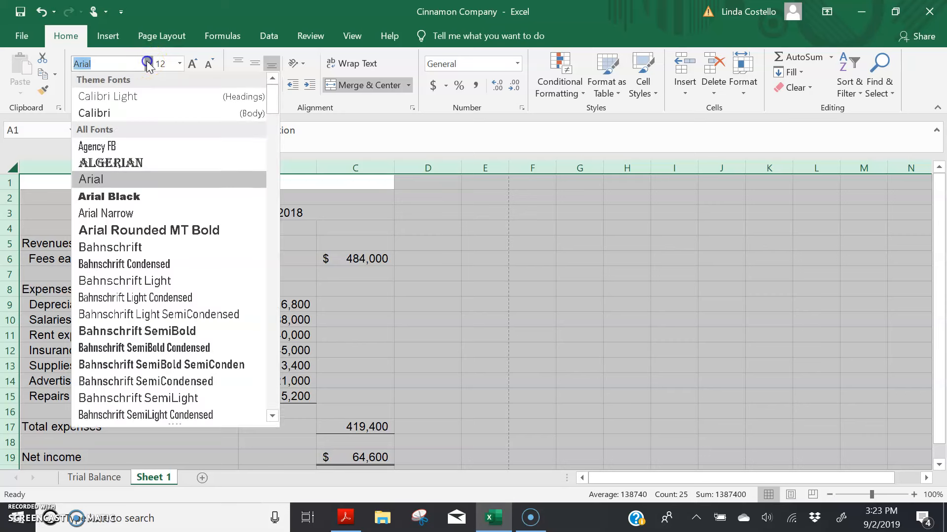
left_click(131, 114)
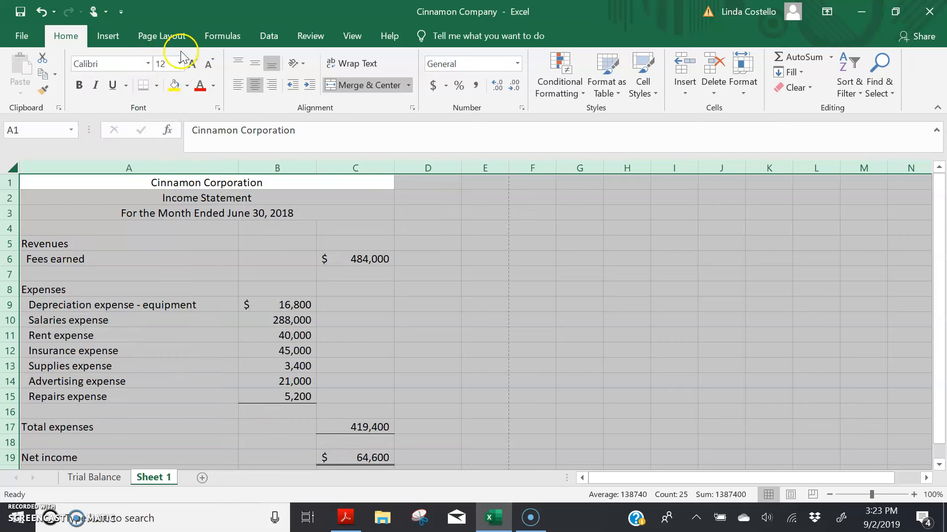
left_click(180, 64)
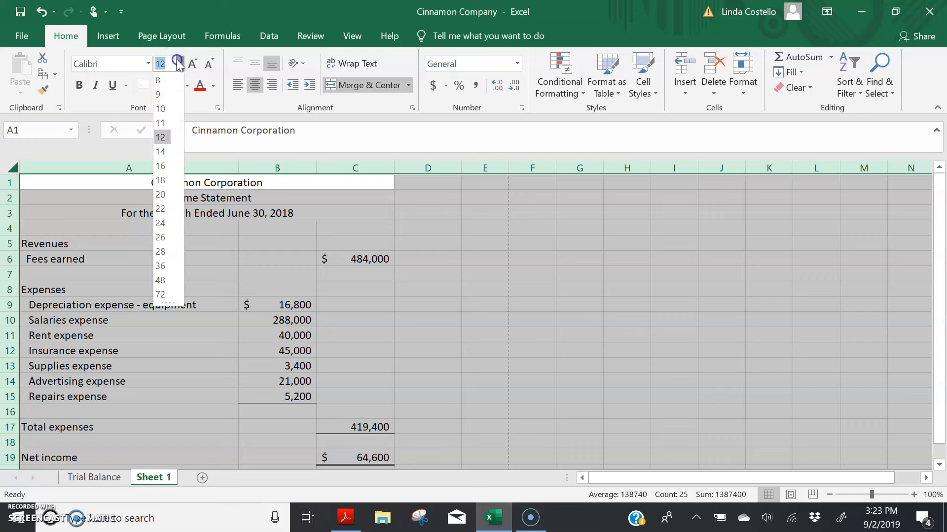
left_click(161, 152)
left_click_drag(460, 258, 493, 251)
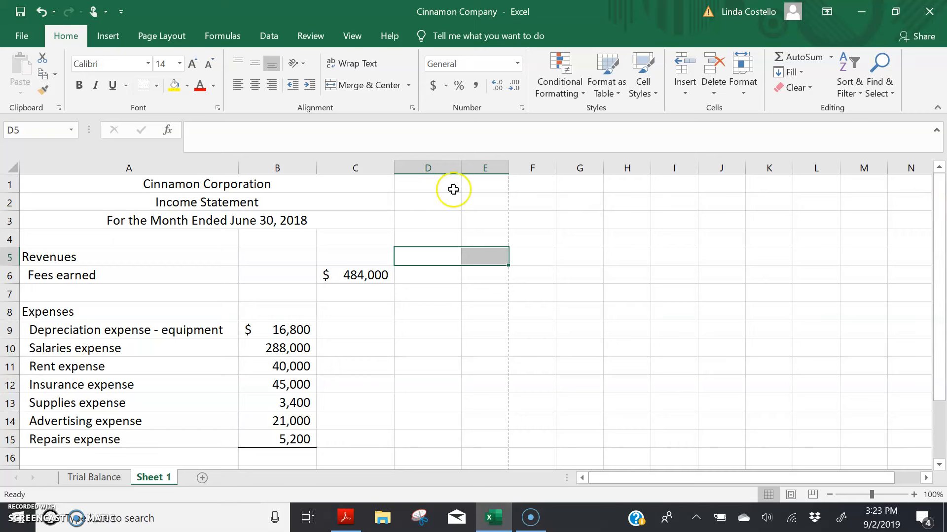
Set the font of the empty cells D5:E5 to Arial, size 12.
left_click(147, 64)
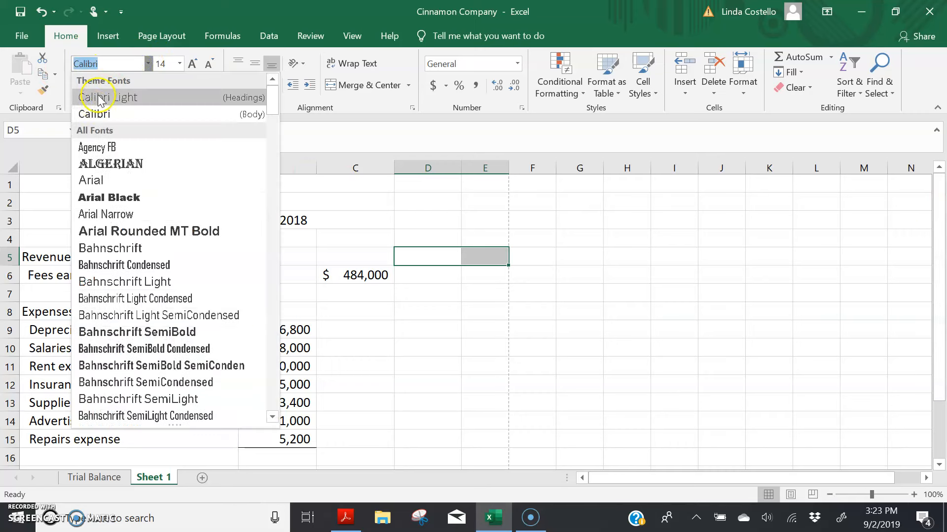
left_click(105, 181)
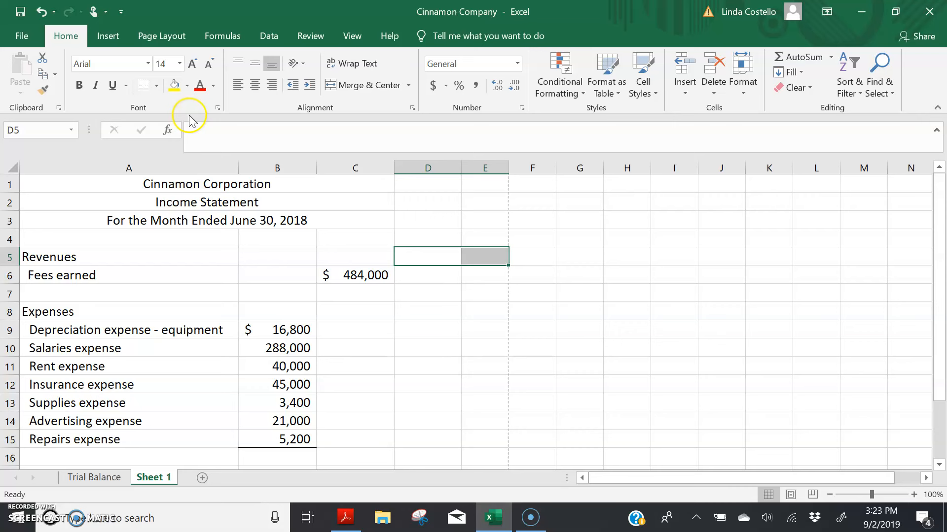
left_click(179, 64)
left_click(165, 132)
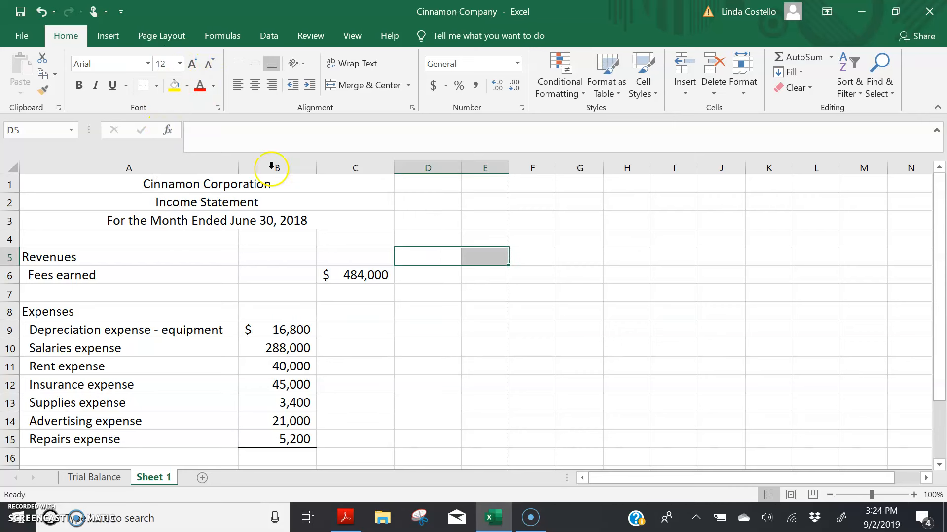
left_click_drag(401, 217, 409, 202)
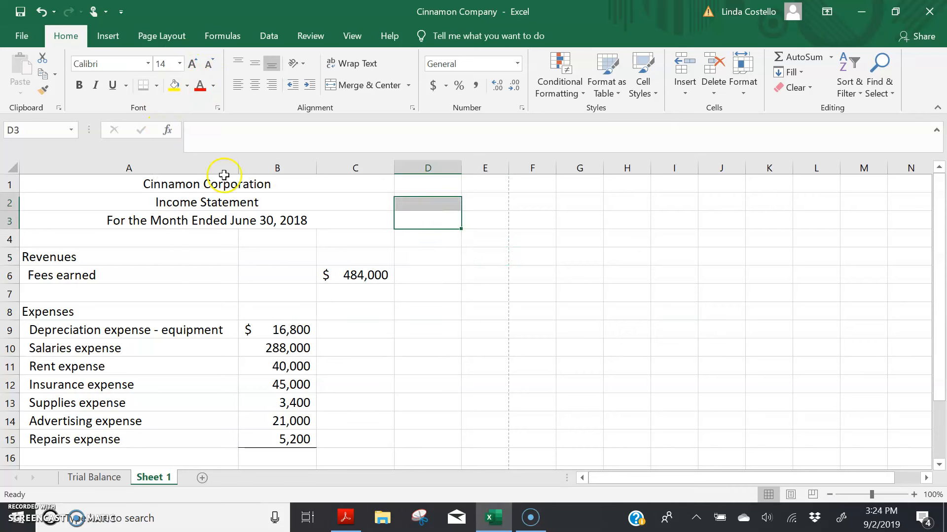
Set the font of the entire sheet to Arial, size 12.
left_click(14, 167)
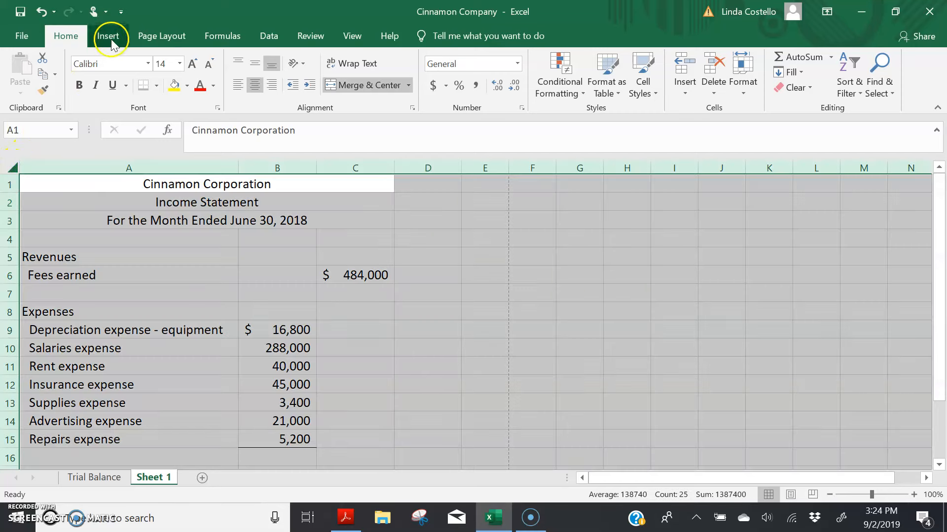
left_click(148, 64)
left_click(93, 180)
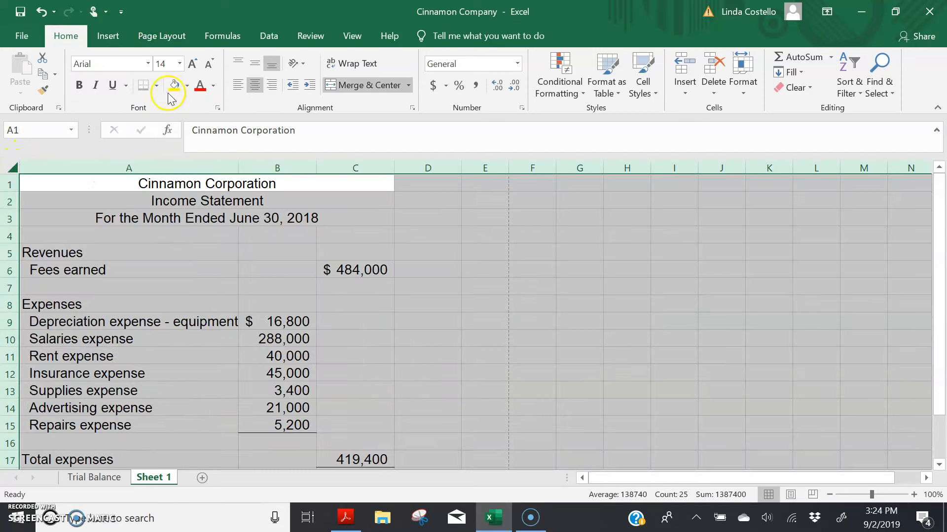
left_click(180, 63)
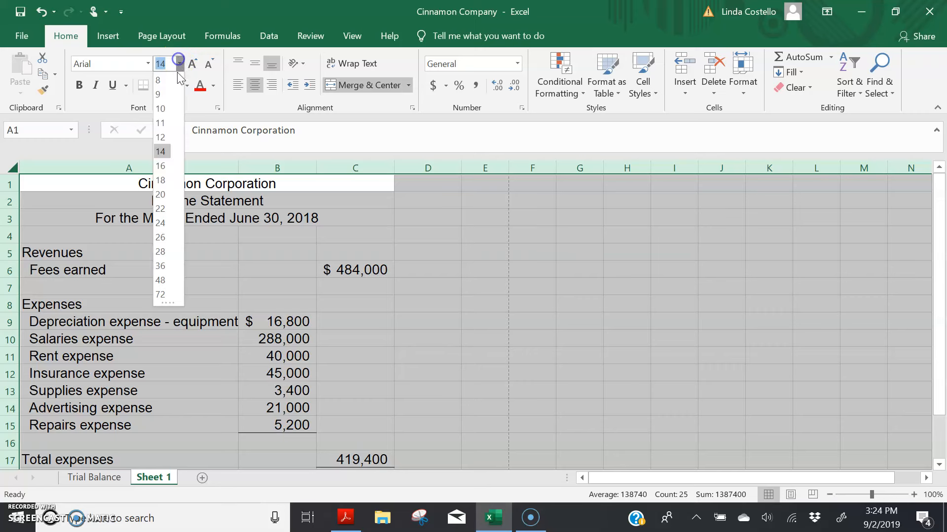
left_click(164, 133)
left_click(459, 222)
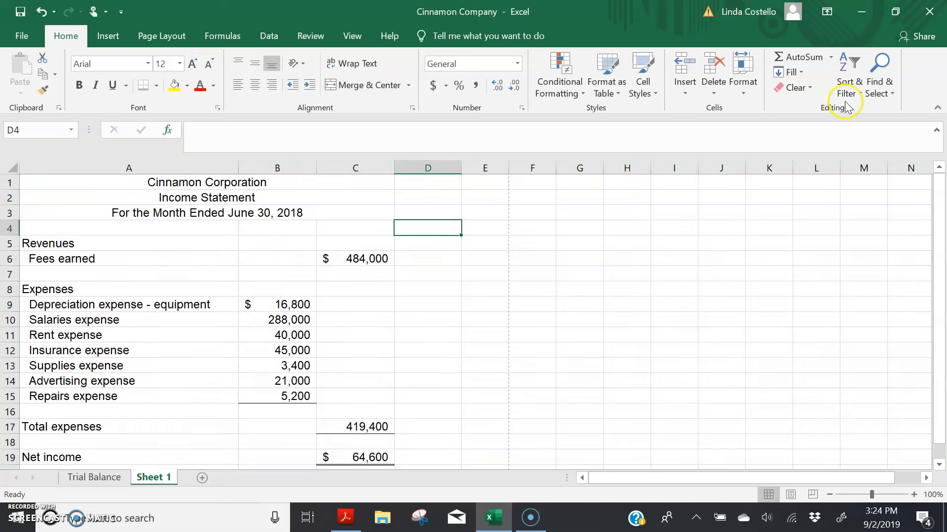
Rename the worksheet Sheet 1 as Income Statement.
left_click_drag(940, 216, 906, 318)
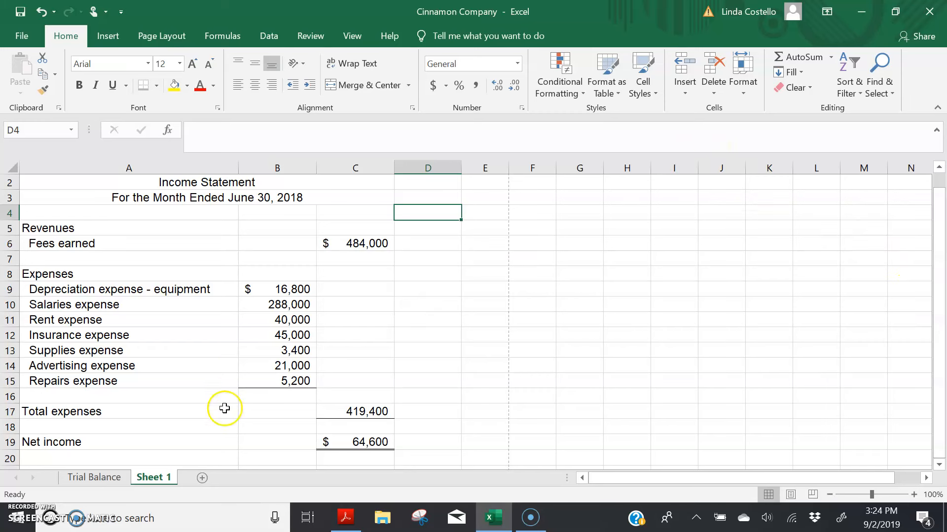
left_click(158, 478)
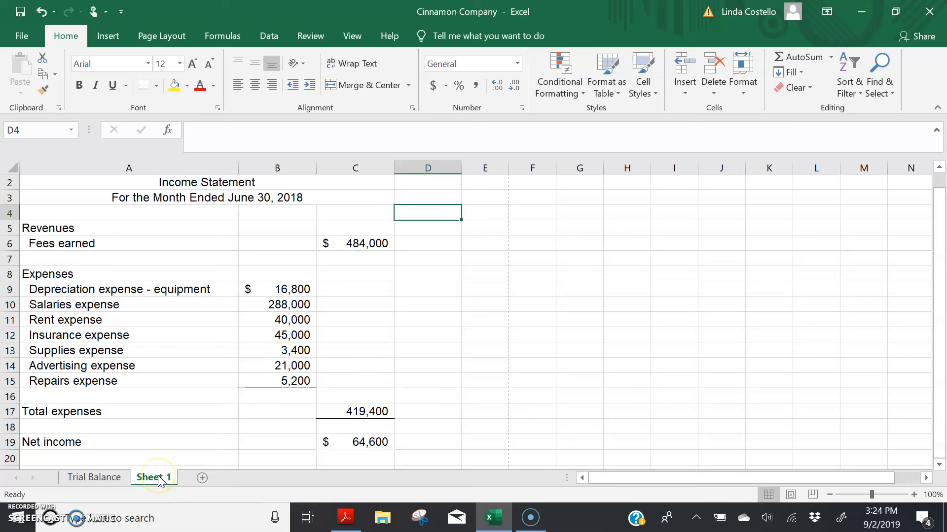
left_click(105, 478)
left_click(154, 478)
double_click(163, 478)
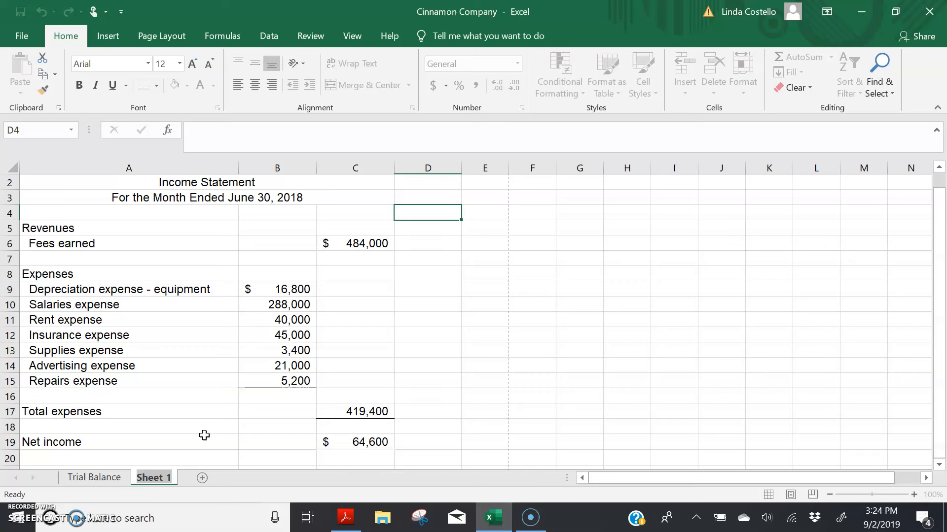
type("Income Statemen")
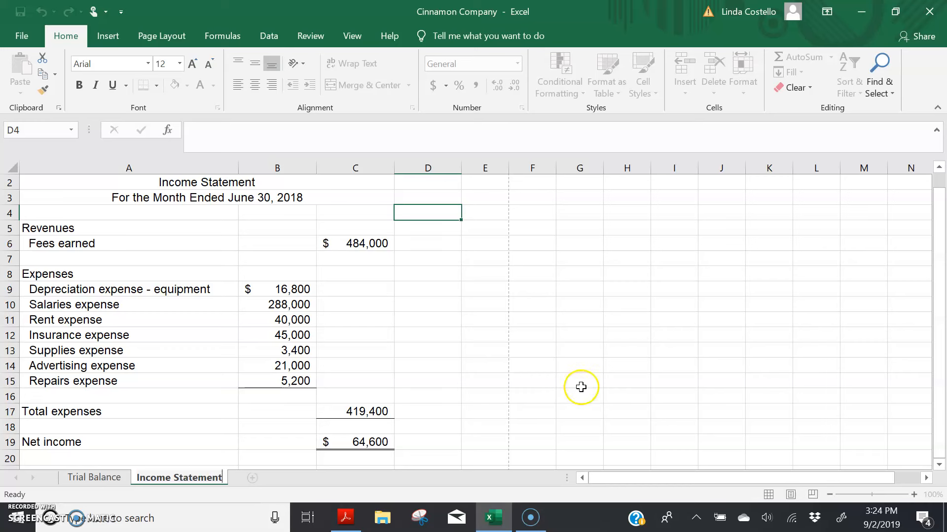
left_click(525, 340)
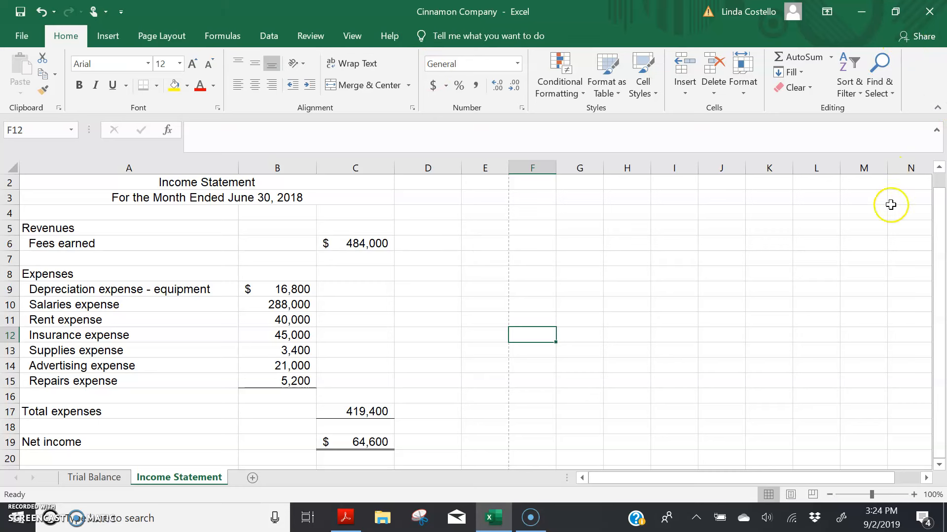
Open the print preview of the Income Statement sheet and check how the statement sits on the page.
left_click_drag(937, 222, 937, 211)
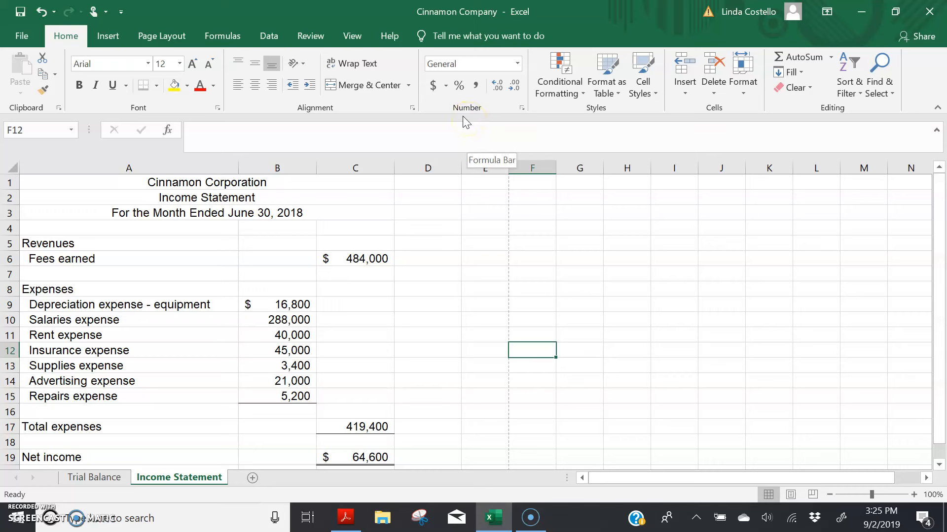
left_click(9, 42)
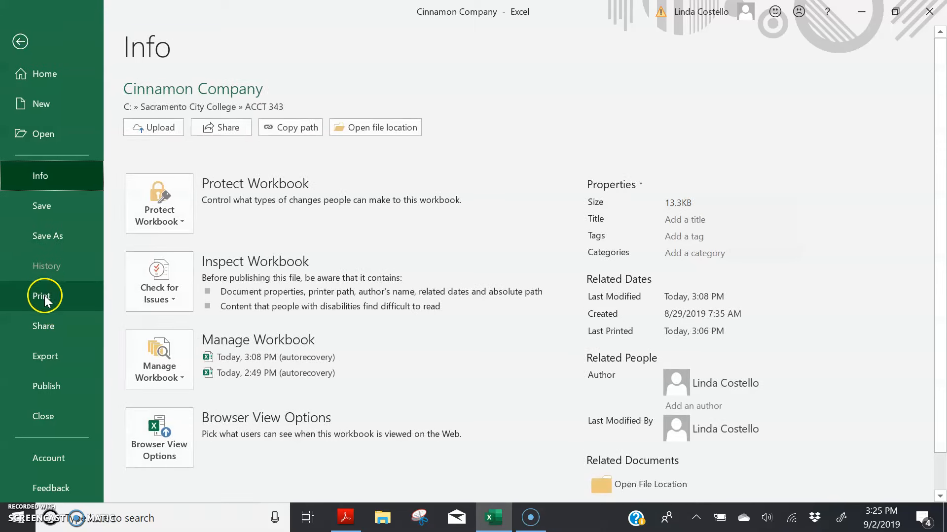
left_click(44, 298)
left_click(508, 139)
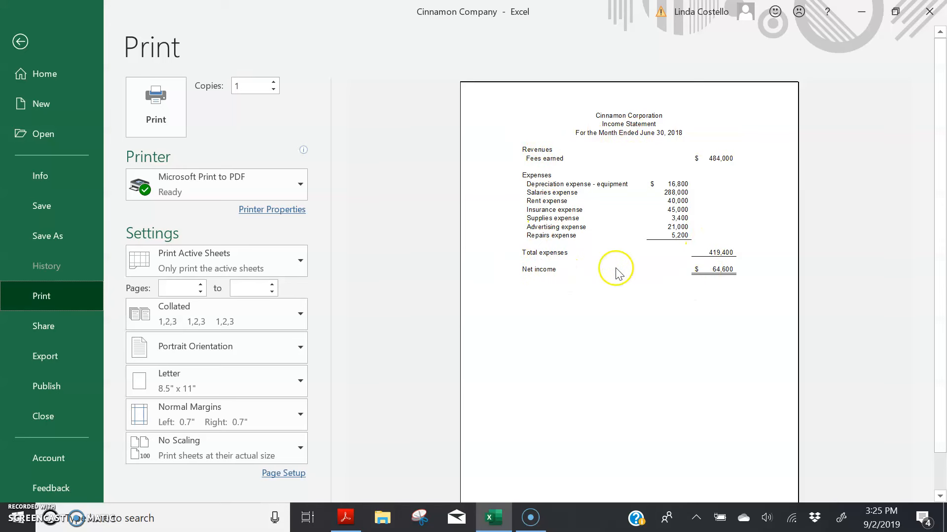
Turn off horizontal centering on the page in the sheet's margin settings and apply the change to the print preview.
left_click(284, 476)
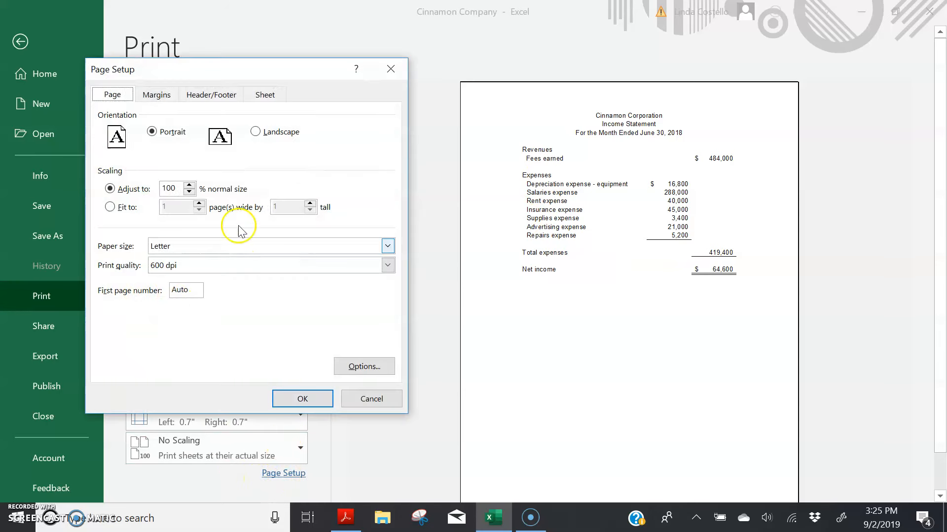
left_click(156, 95)
left_click(109, 316)
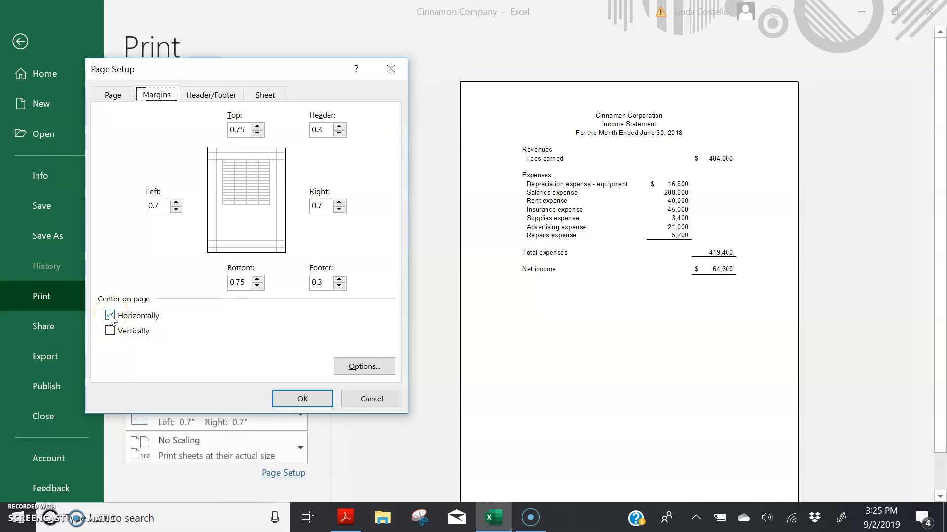
left_click(109, 315)
left_click(300, 398)
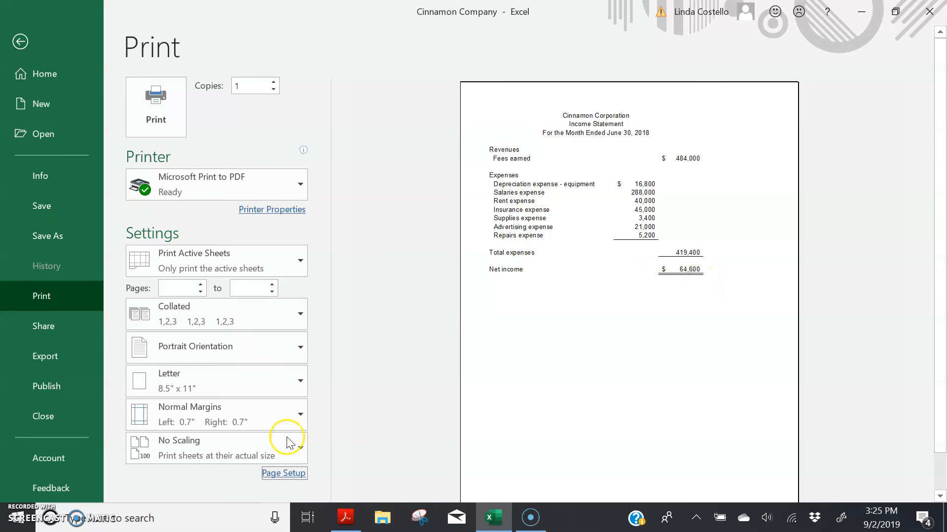
Center the income statement horizontally on the printed page through the margin settings, and return to the worksheet.
left_click(285, 474)
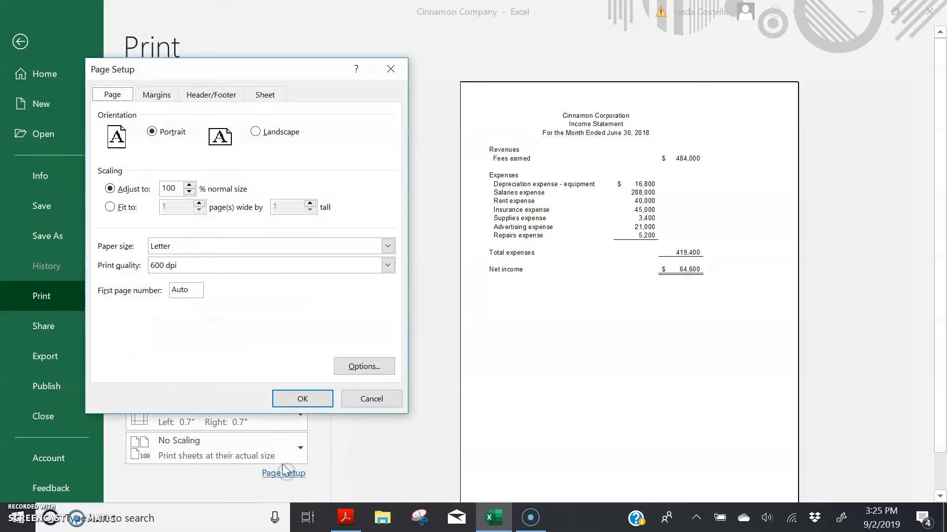
left_click(146, 94)
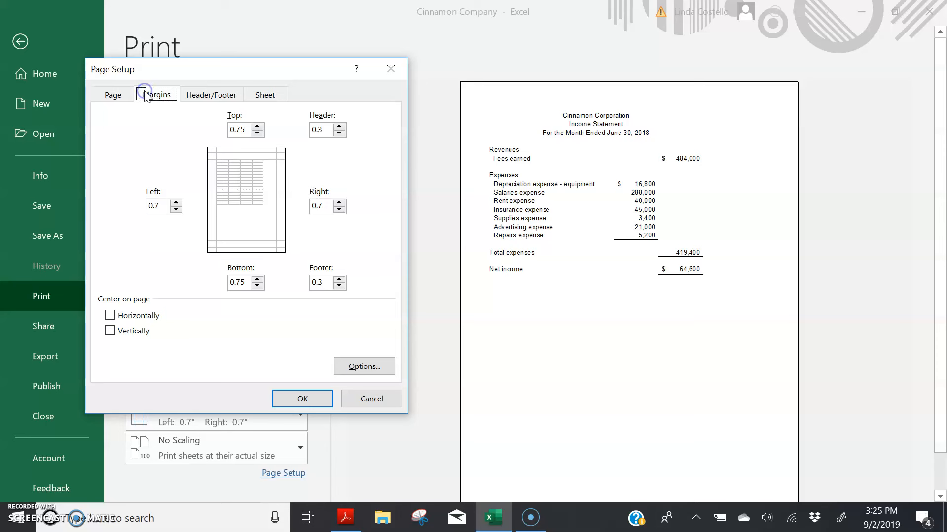
left_click(110, 316)
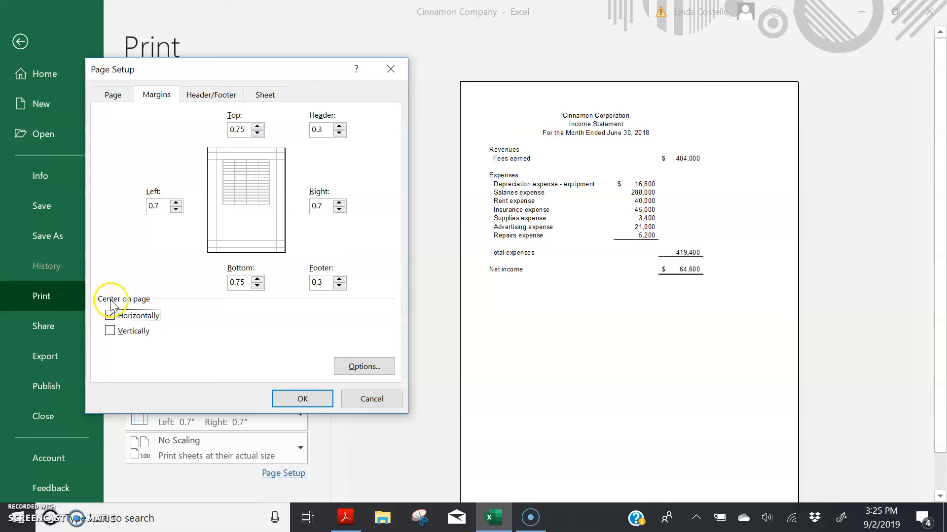
left_click(305, 400)
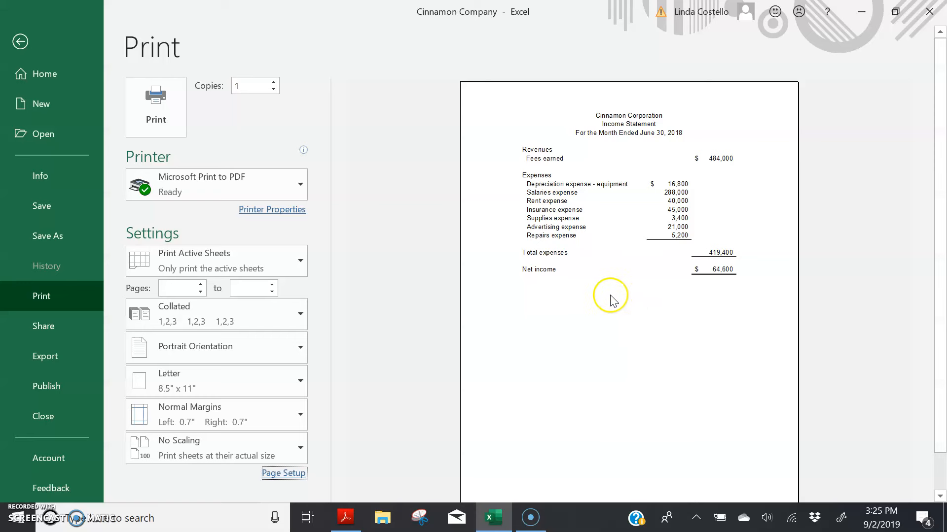
left_click(22, 41)
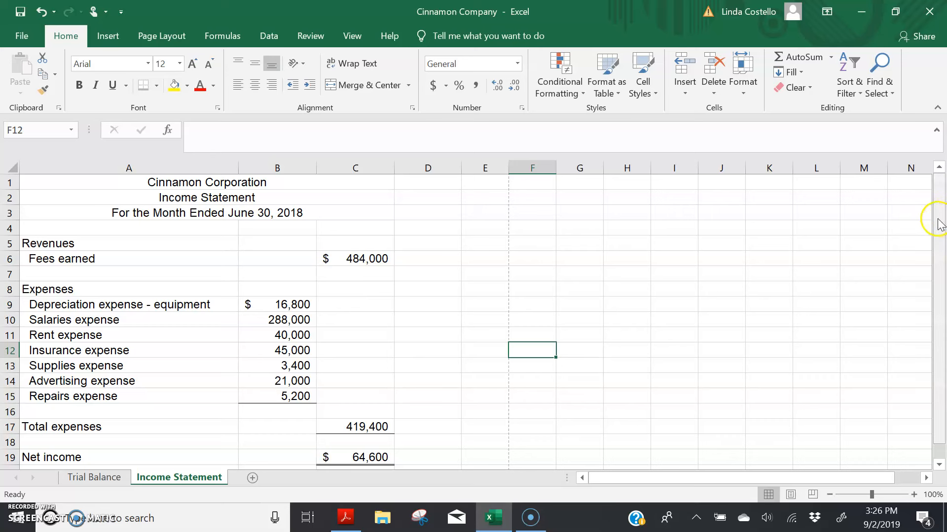
left_click_drag(942, 221, 927, 311)
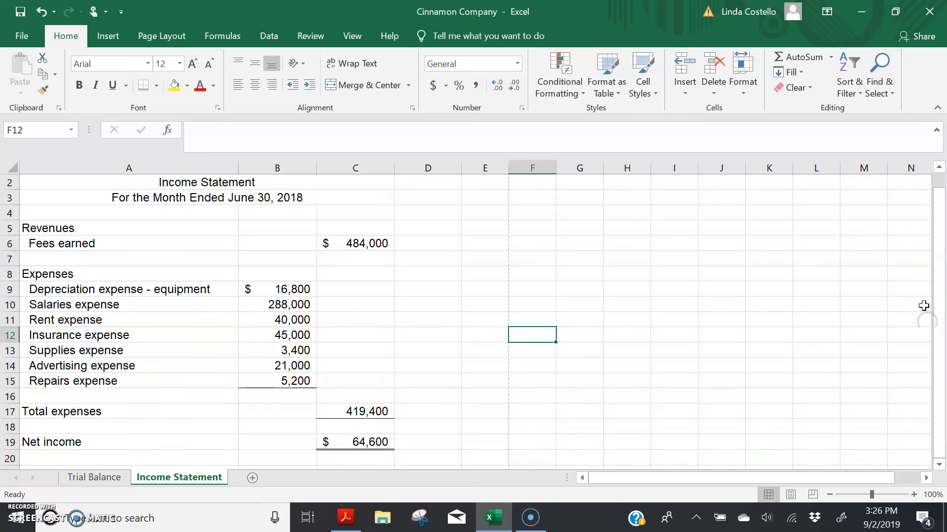